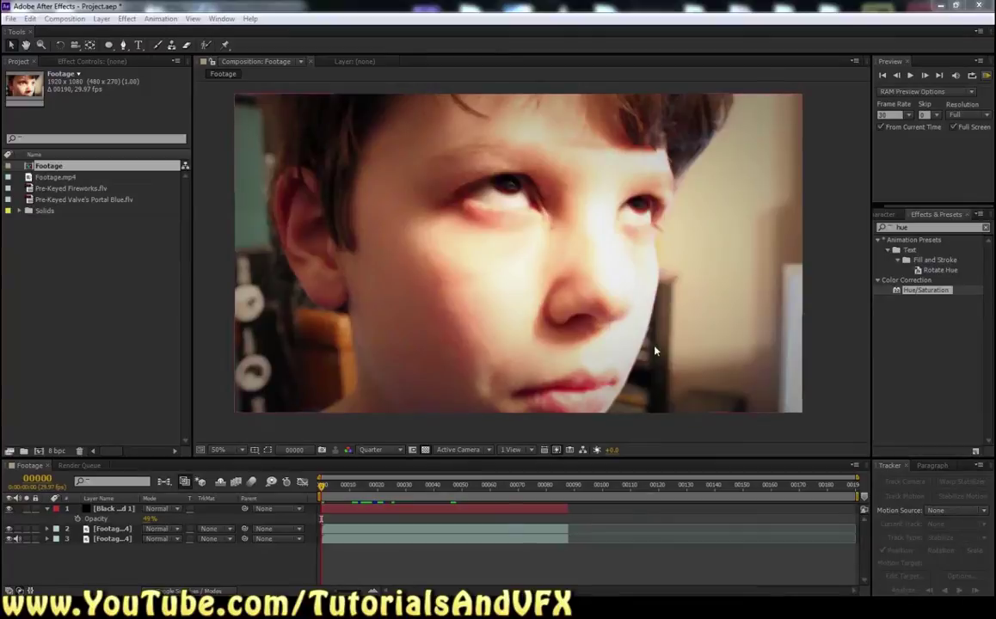
Preview the finished eye effect and compare it with the upper footage layer hidden and shown
left_click(988, 77)
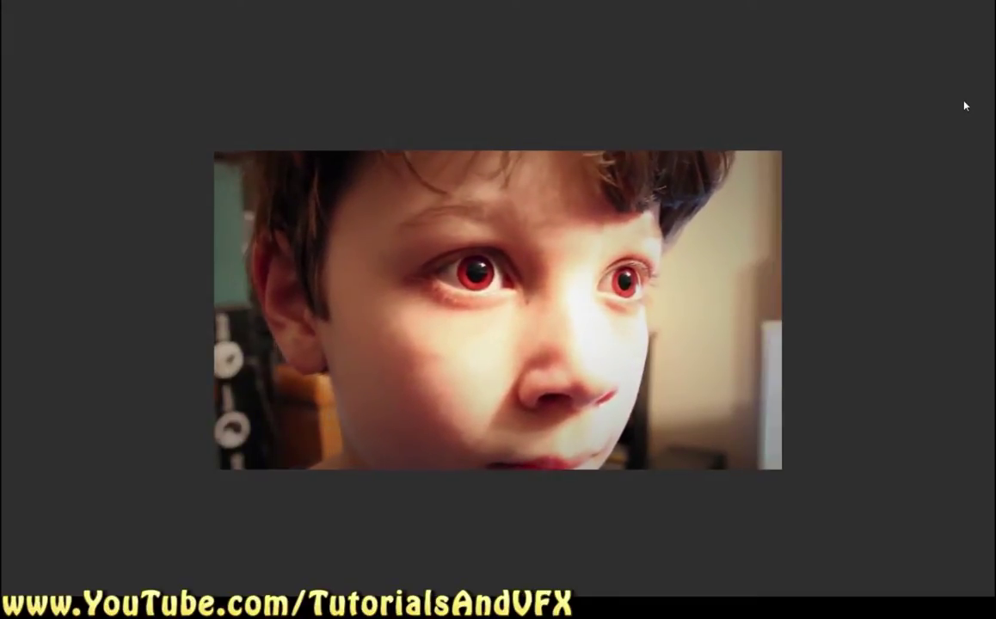
left_click(929, 144)
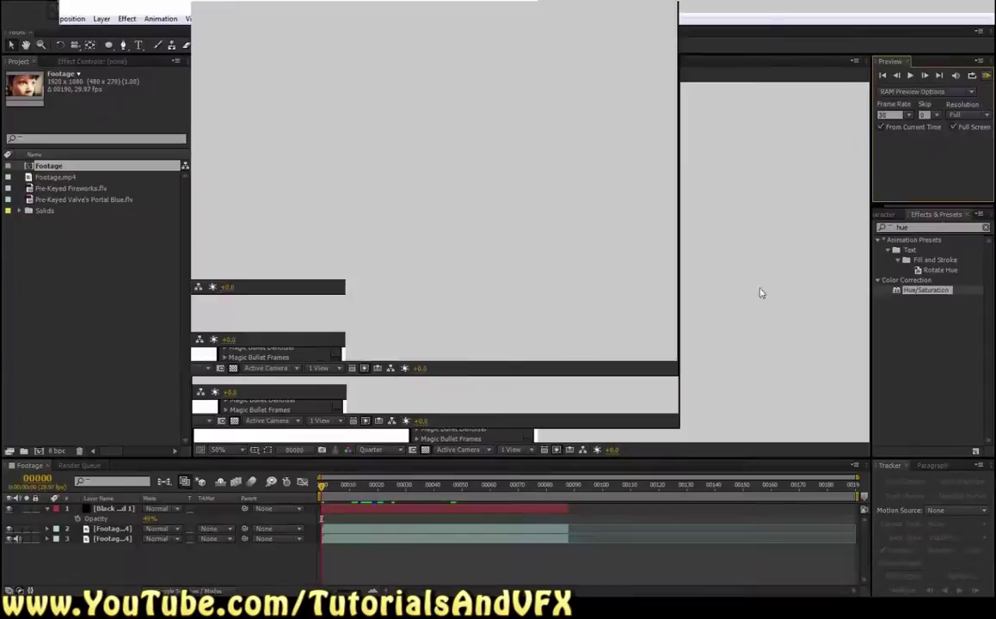
key("space")
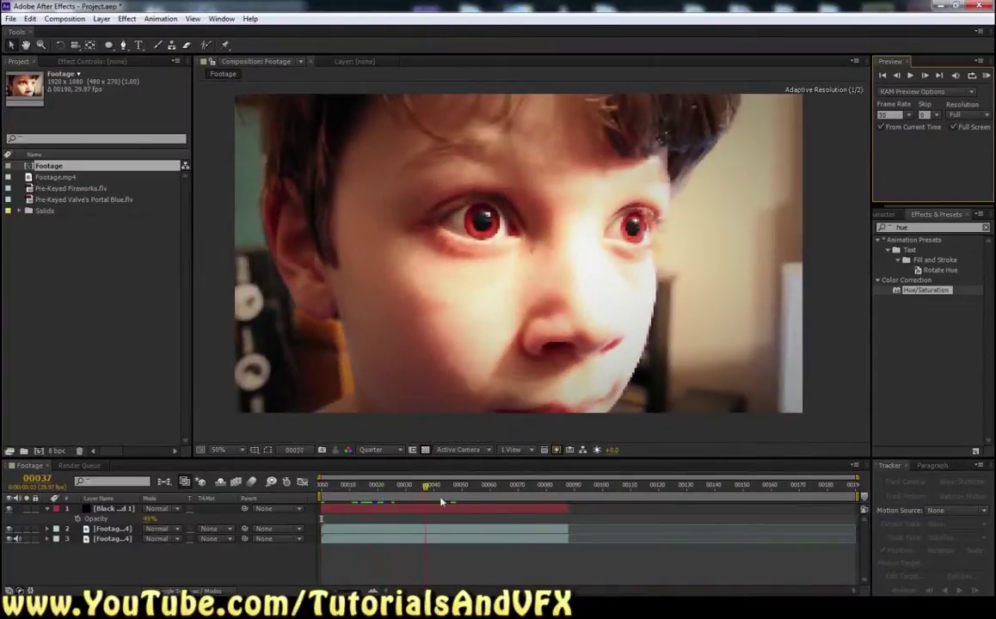
left_click(9, 529)
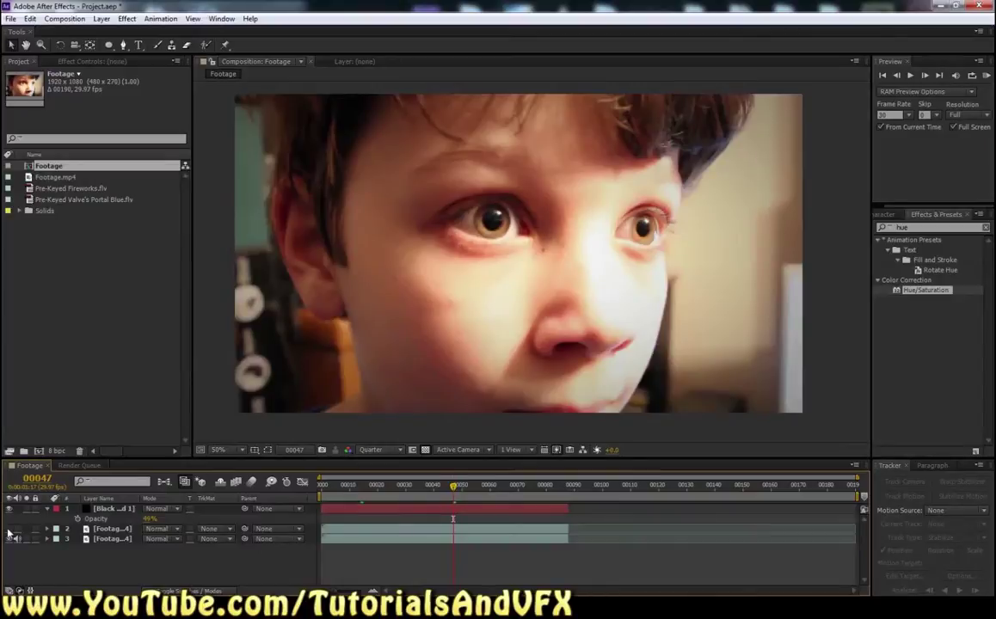
left_click(8, 529)
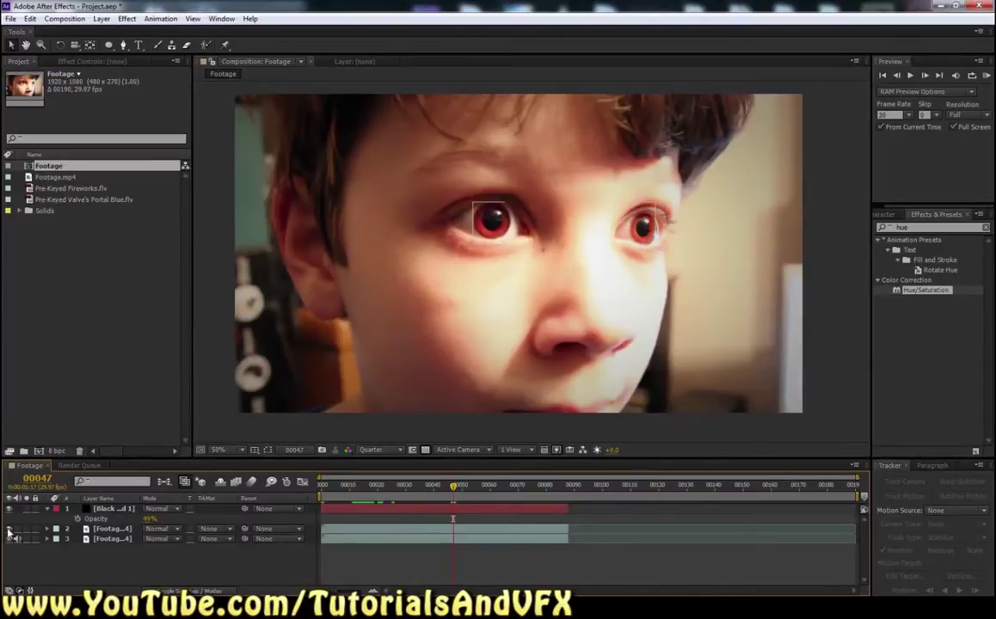
Close the finished example and start a new, empty project
left_click(10, 18)
mouse_move(23, 33)
left_click(273, 36)
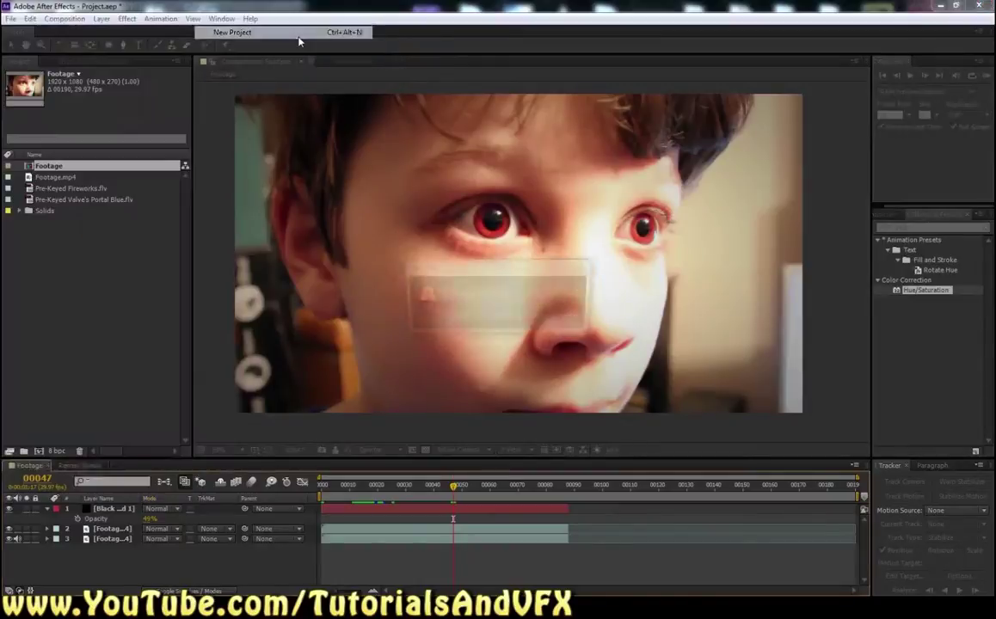
left_click(508, 318)
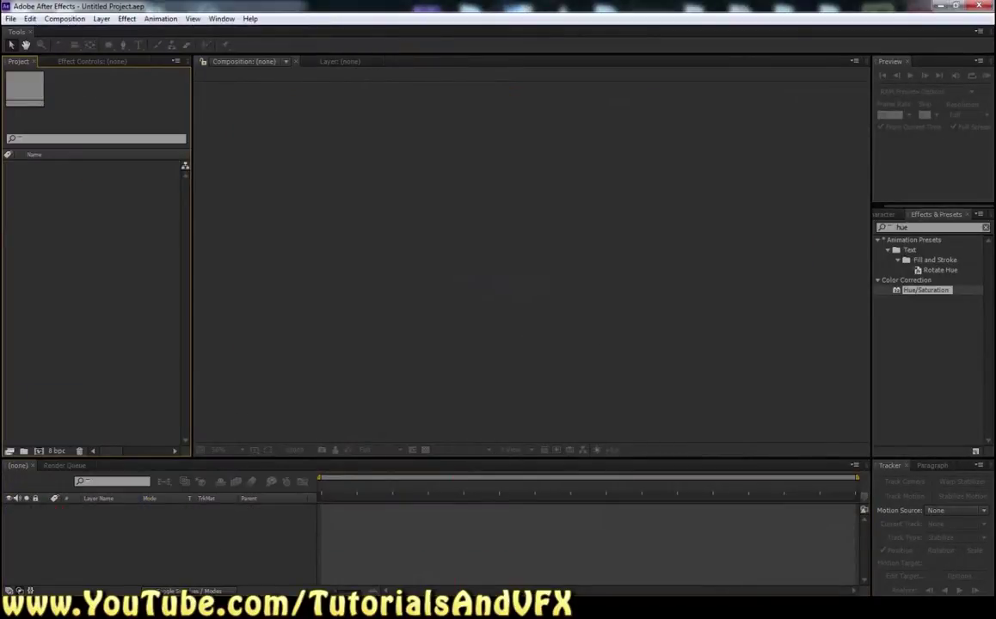
Import Footage.mp4 from the "4 - Twilight vampire eyes" folder into the project
left_click_drag(995, 127, 597, 146)
left_click_drag(531, 249, 60, 248)
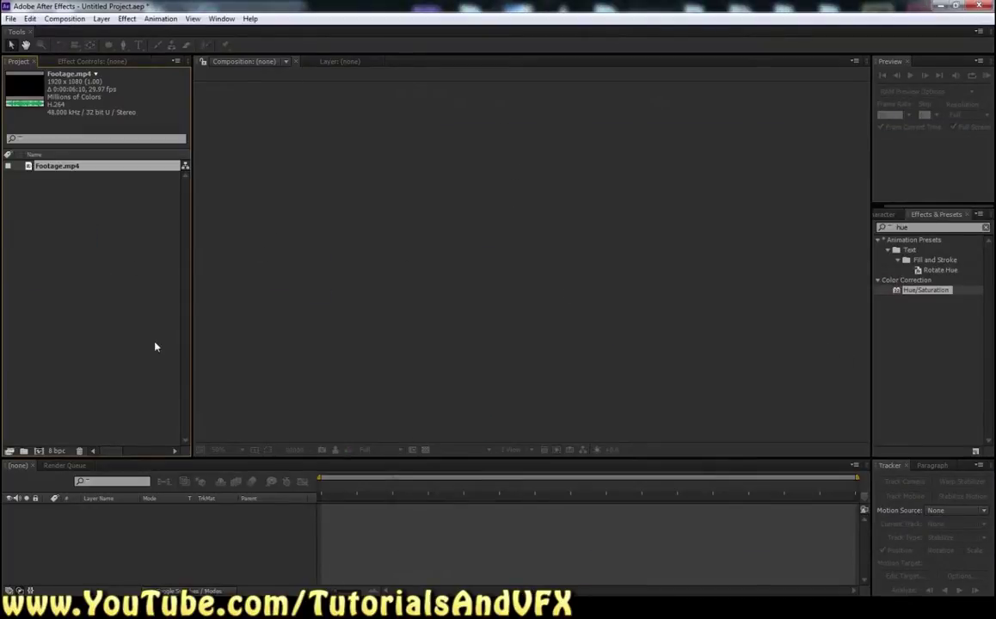
key("alt+Tab")
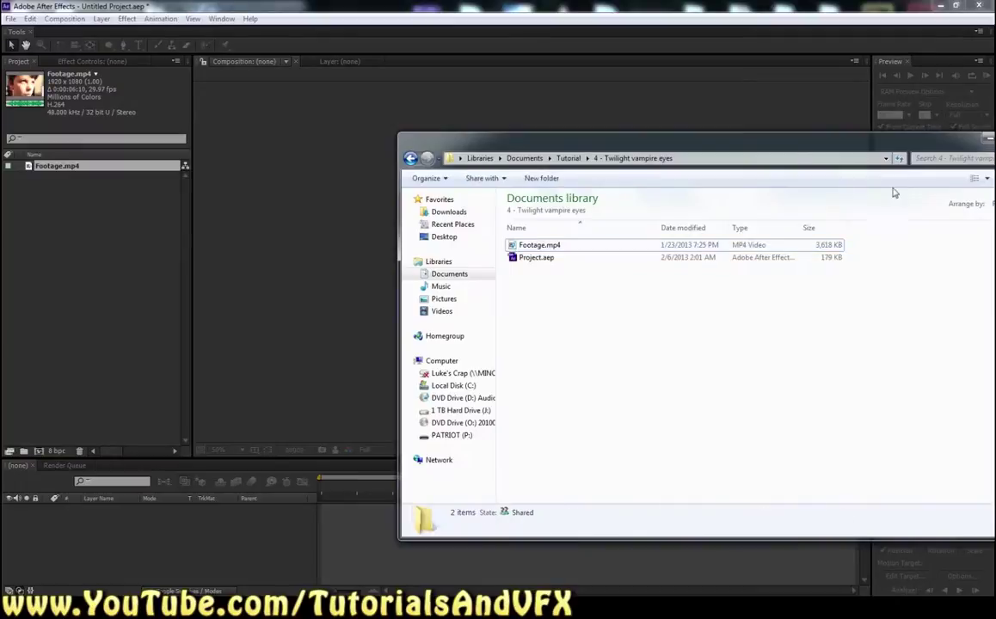
left_click_drag(721, 145, 995, 138)
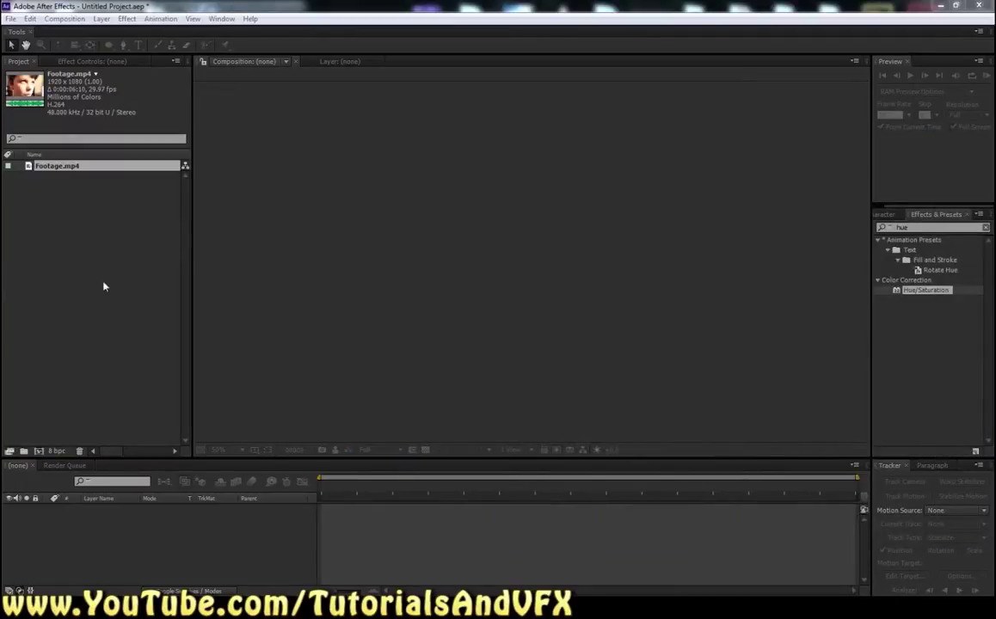
Create a new composition from Footage.mp4 with the clip as its only layer
left_click(33, 258)
left_click(51, 165)
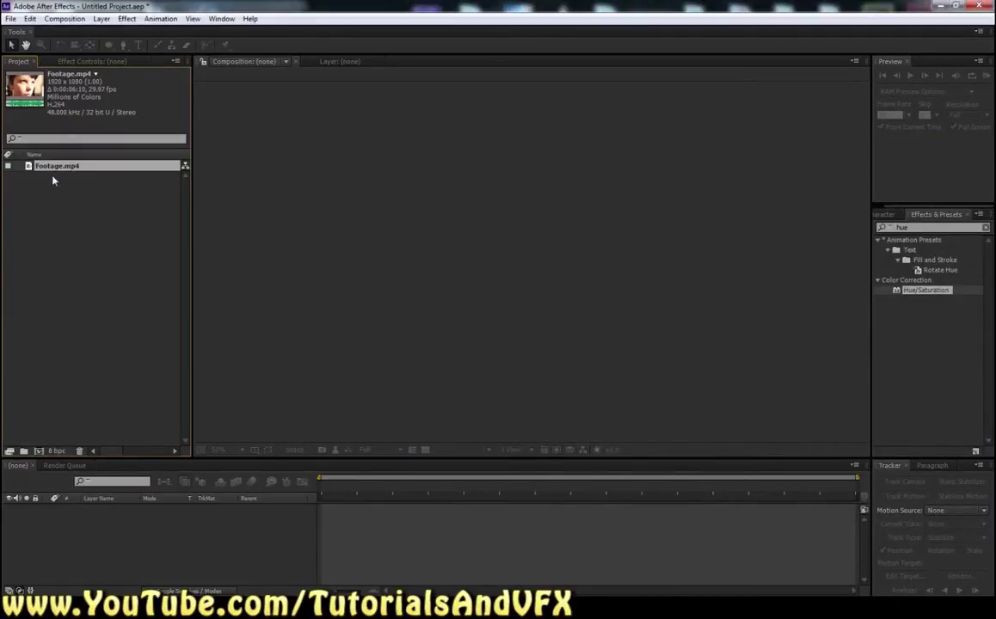
left_click_drag(47, 209, 122, 551)
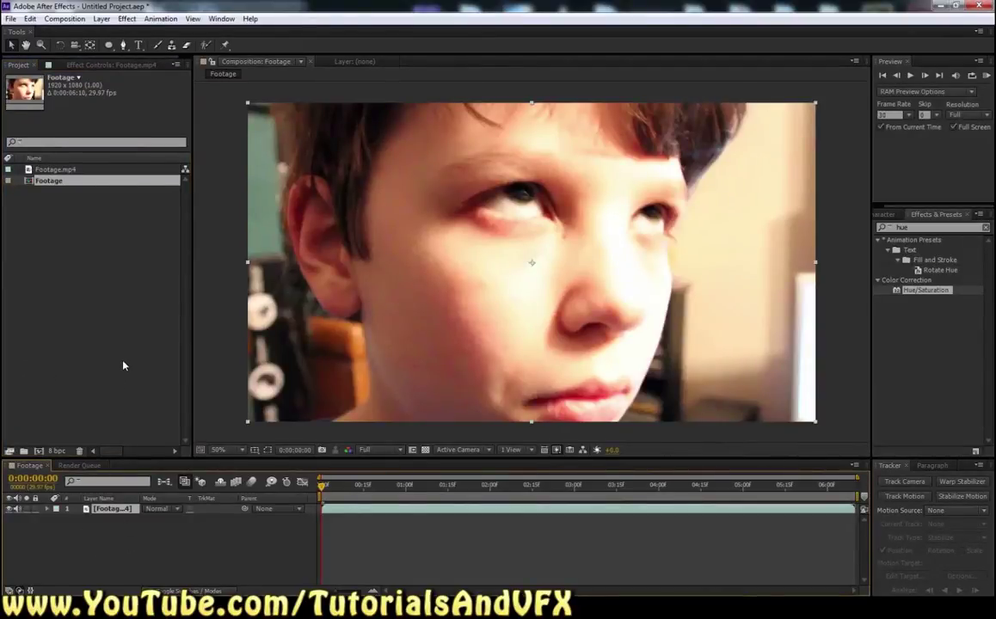
left_click(215, 547)
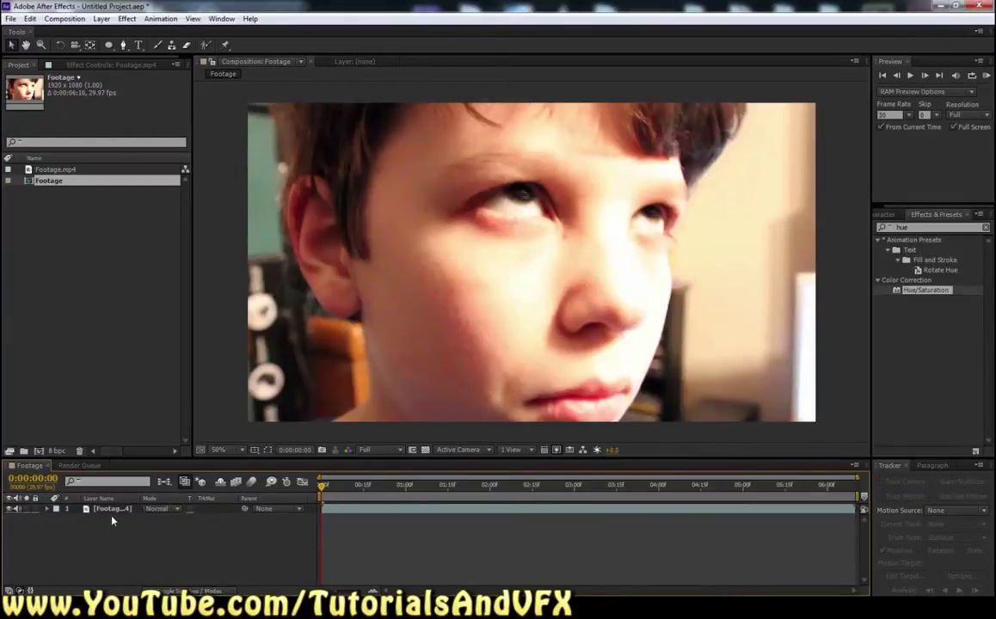
Move the current time to 0:00:01:24, where the eyes are wide open, and add an adjustment layer above the footage
left_click_drag(324, 486, 474, 497)
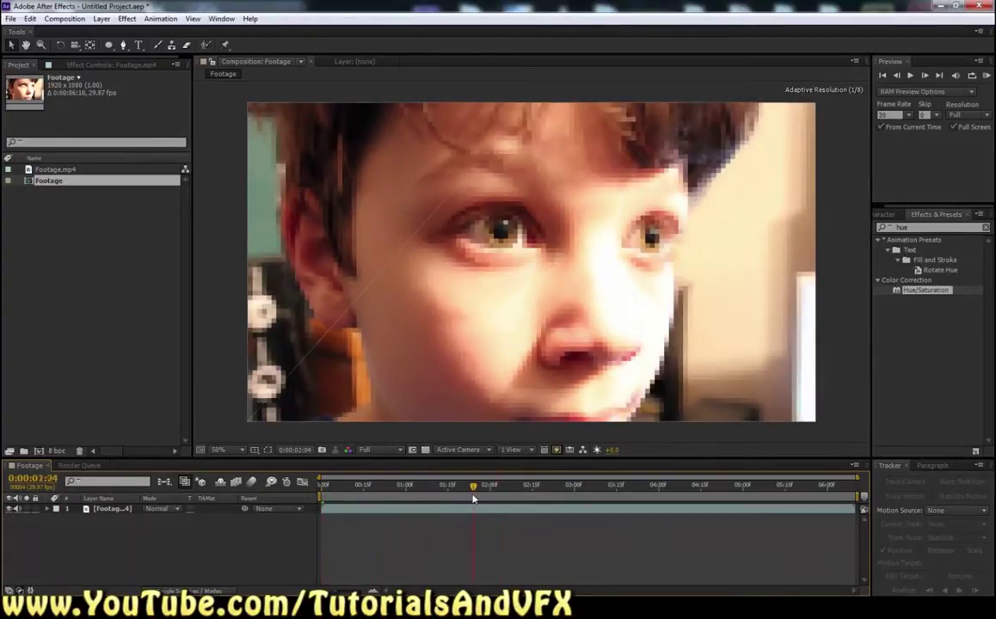
left_click(96, 508)
left_click(102, 19)
mouse_move(105, 32)
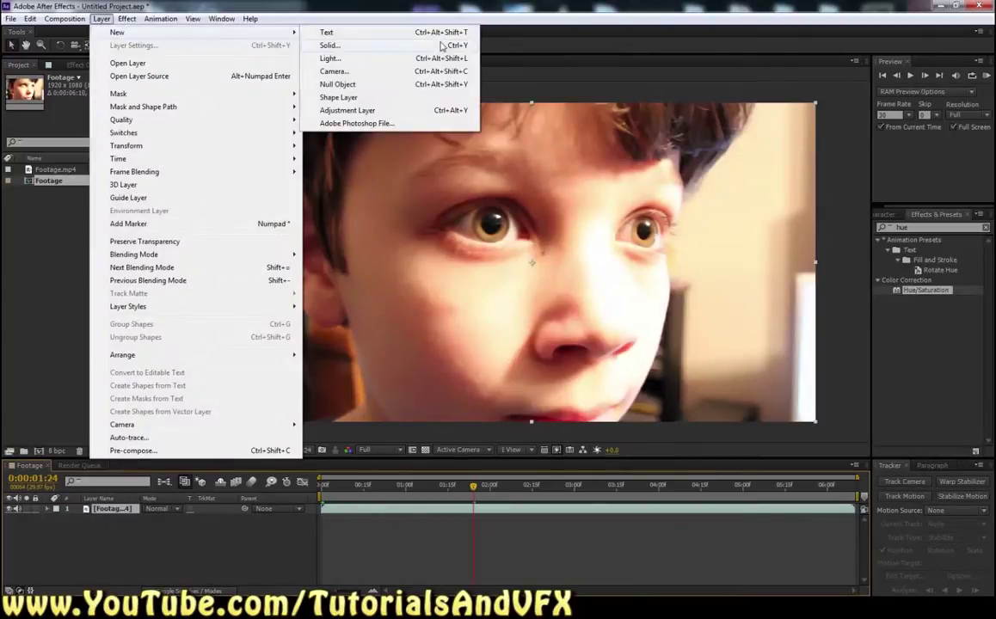
left_click(343, 108)
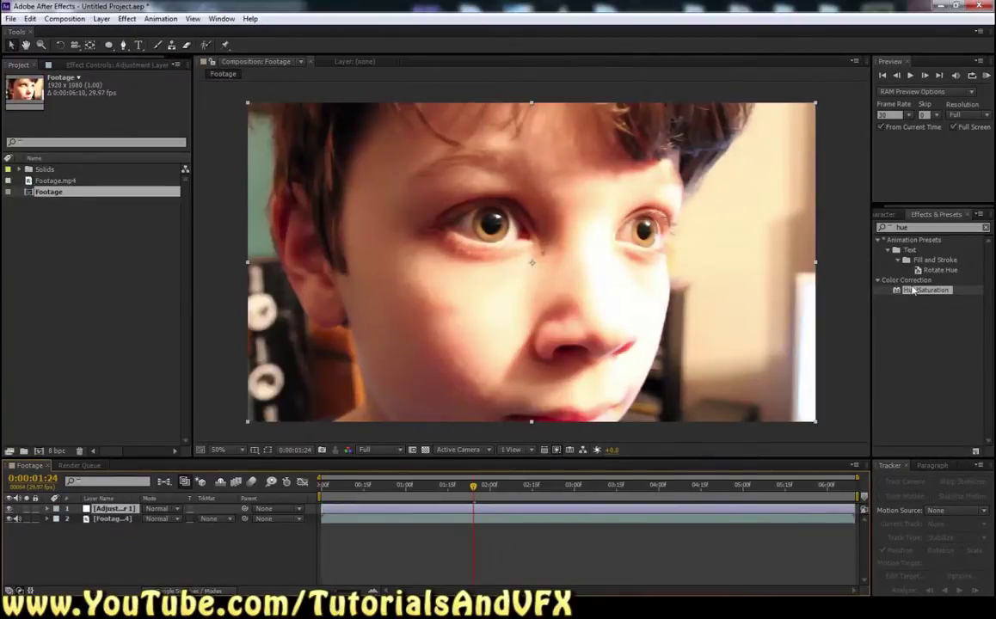
Search the effects for "expo" and apply the Color Correction Exposure effect to the adjustment layer
left_click_drag(951, 229, 783, 228)
key("BackSpace")
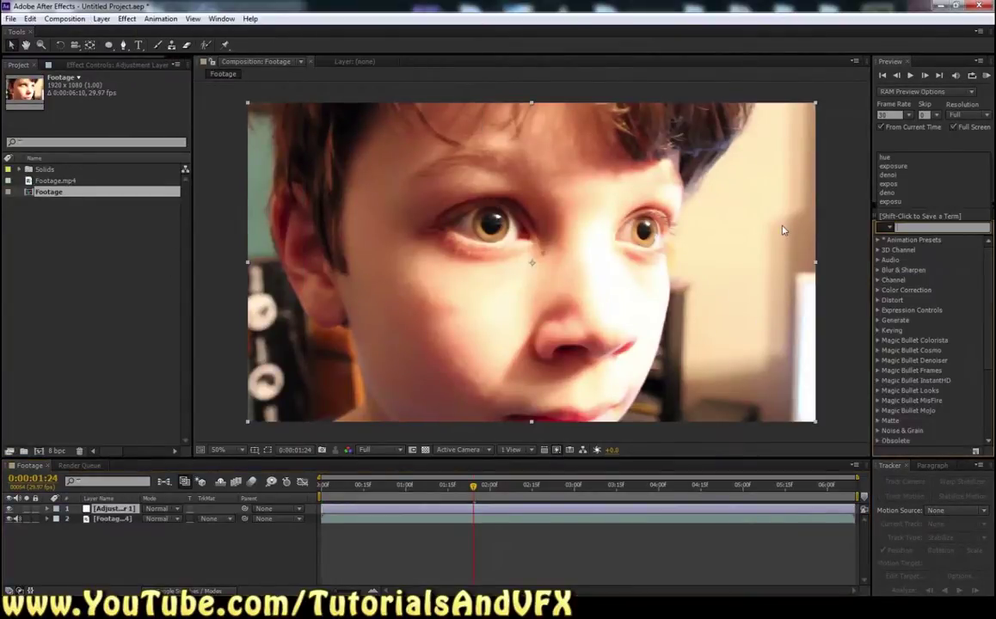
type("e")
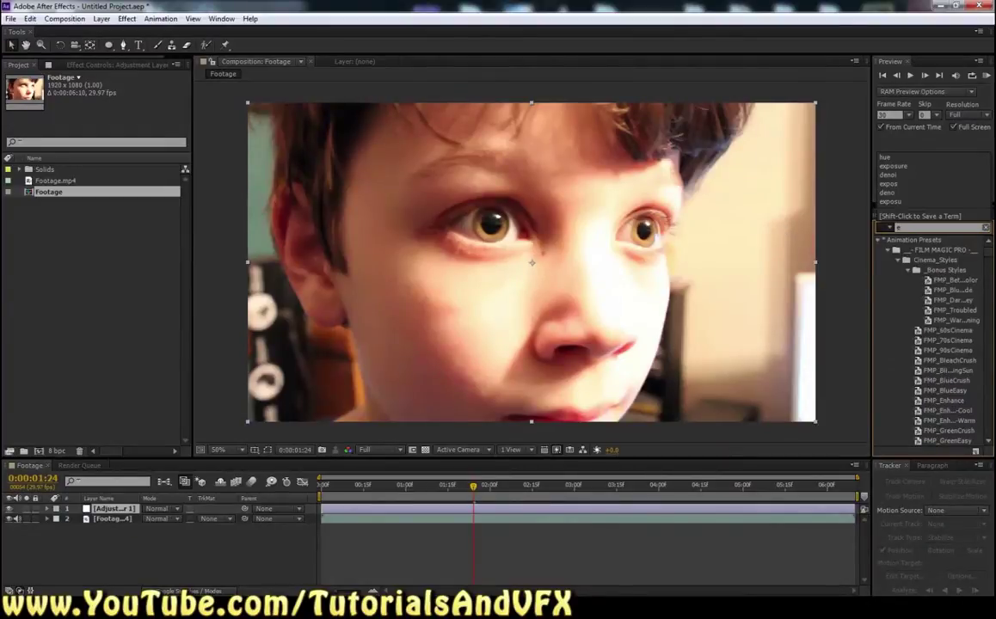
type("px")
key("BackSpace")
key("BackSpace")
type("xpo")
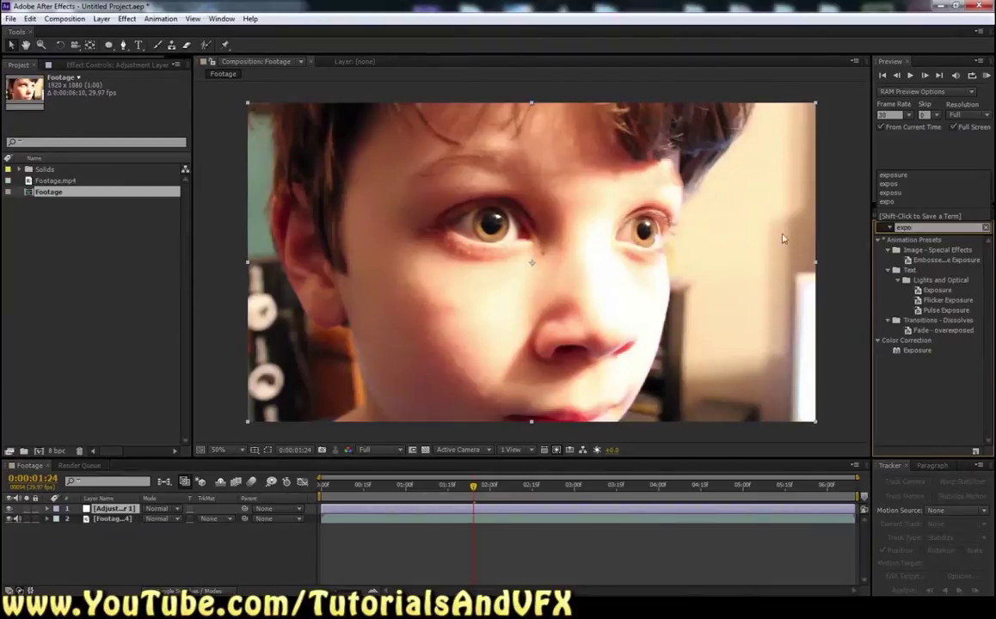
left_click_drag(917, 350, 112, 509)
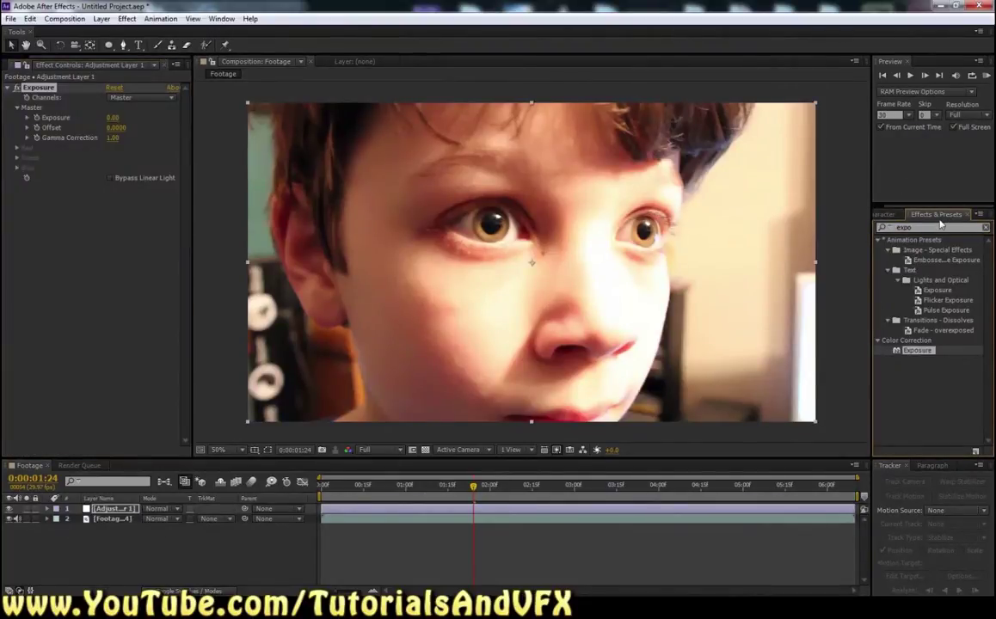
scroll(940, 221, "up", 1)
scroll(940, 221, "down", 1)
left_click(222, 19)
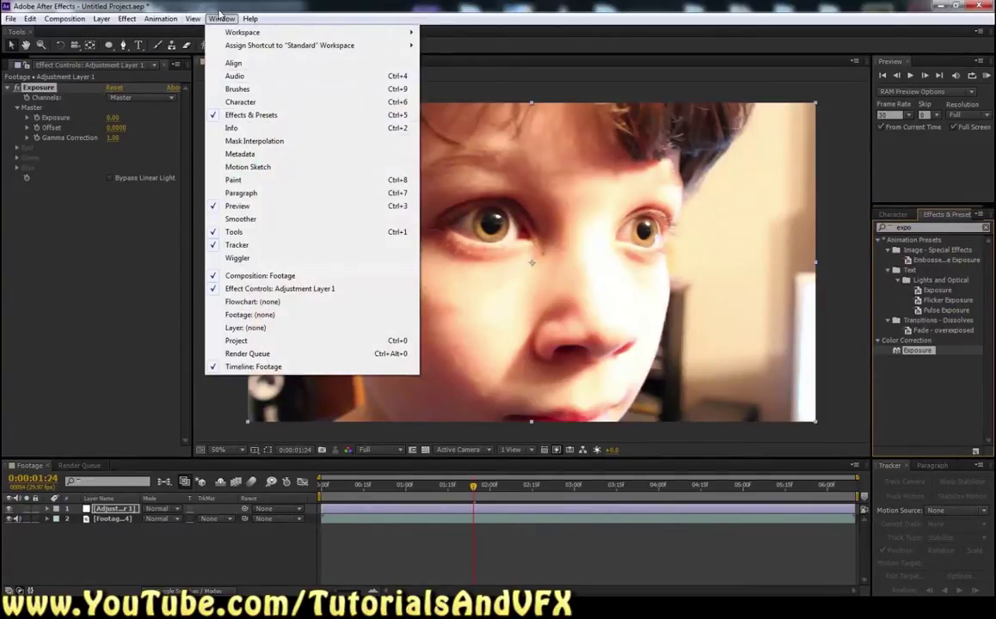
left_click(206, 17)
left_click(76, 17)
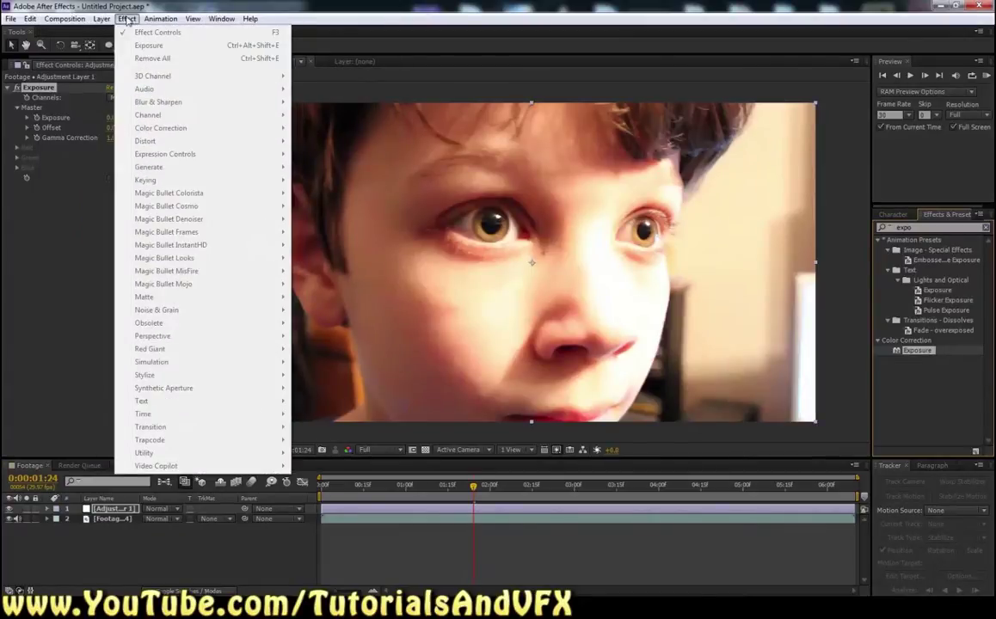
left_click(103, 330)
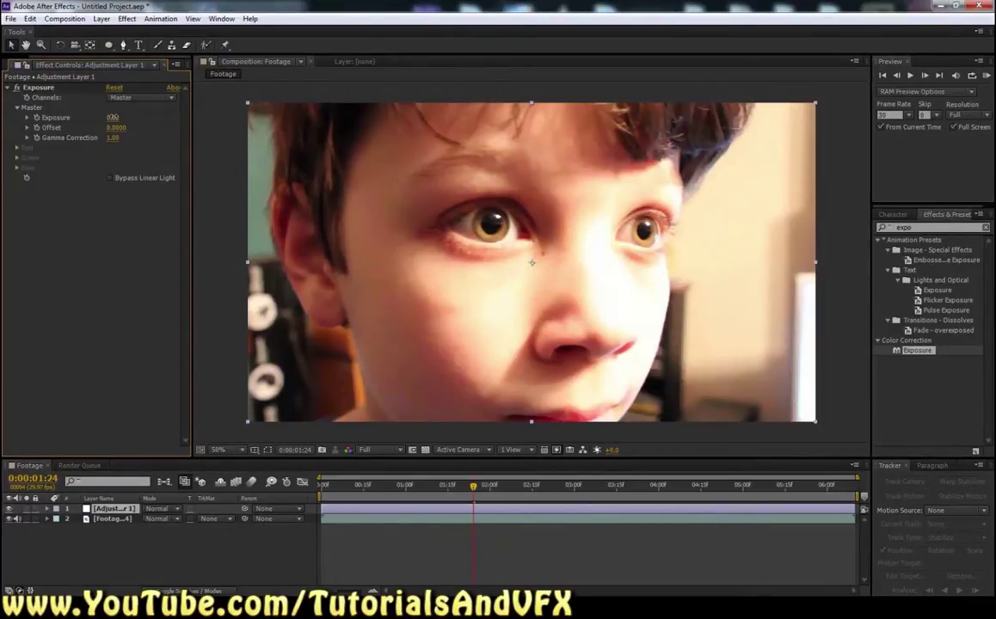
Set the adjustment layer's Exposure to -0.62, Offset to -0.0100 and Gamma Correction to 0.77
left_click_drag(112, 117, 76, 112)
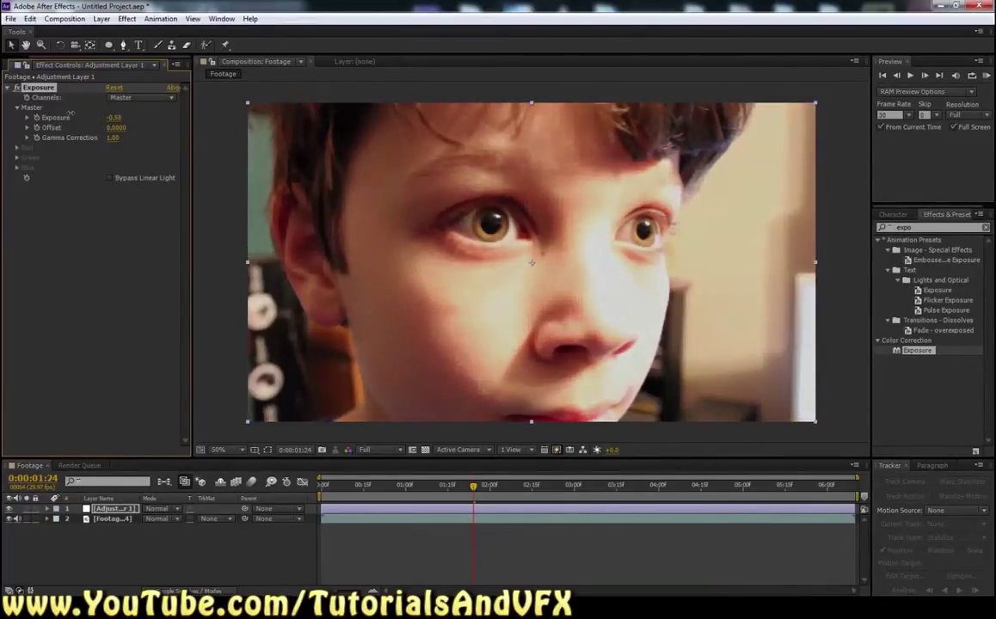
left_click_drag(120, 120, 101, 115)
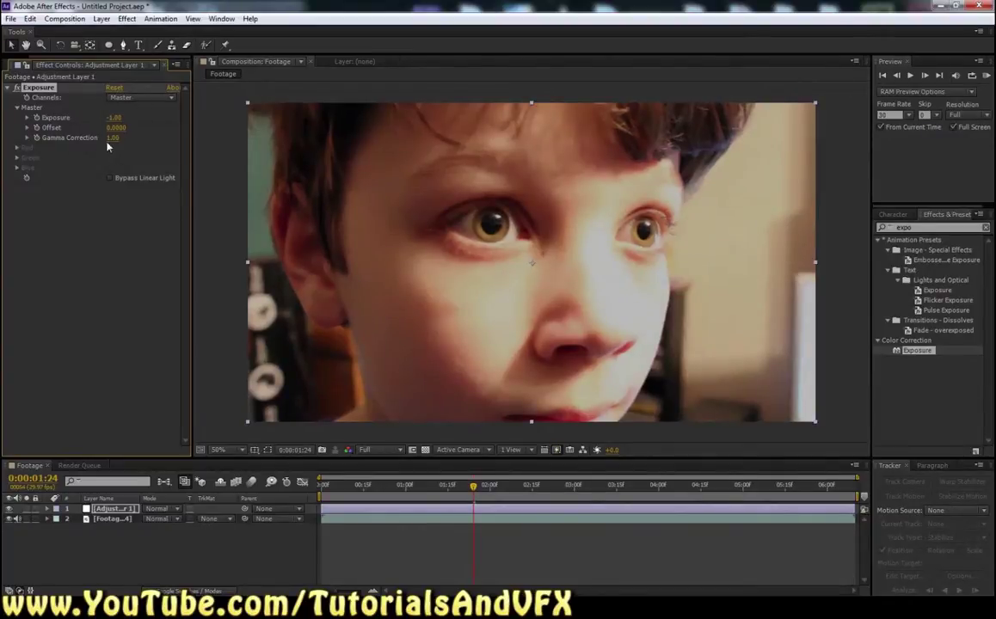
mouse_move(109, 138)
left_mouse_down()
mouse_move(98, 138)
mouse_move(126, 115)
mouse_move(74, 118)
mouse_move(101, 137)
mouse_move(93, 128)
mouse_move(111, 127)
left_mouse_up()
left_click(110, 87)
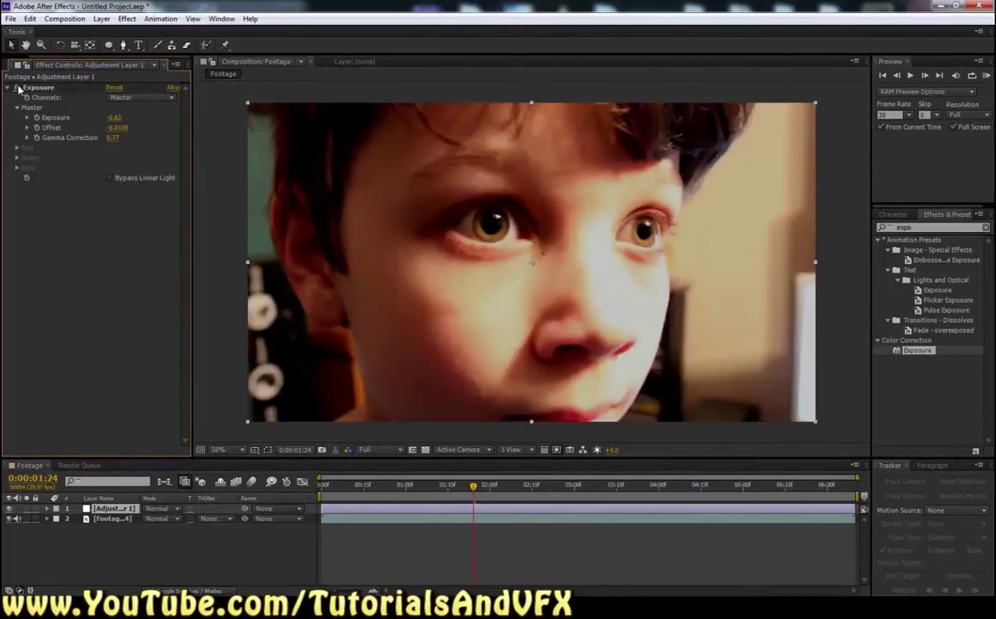
Duplicate the footage layer and apply the Hue/Saturation effect to the upper copy
left_click(109, 520)
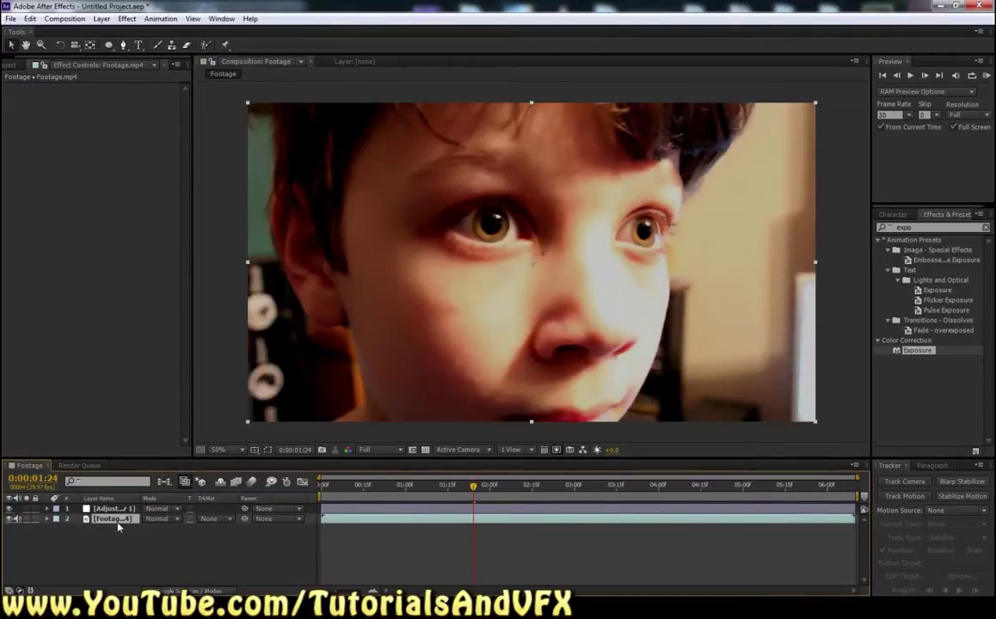
key("ctrl+d")
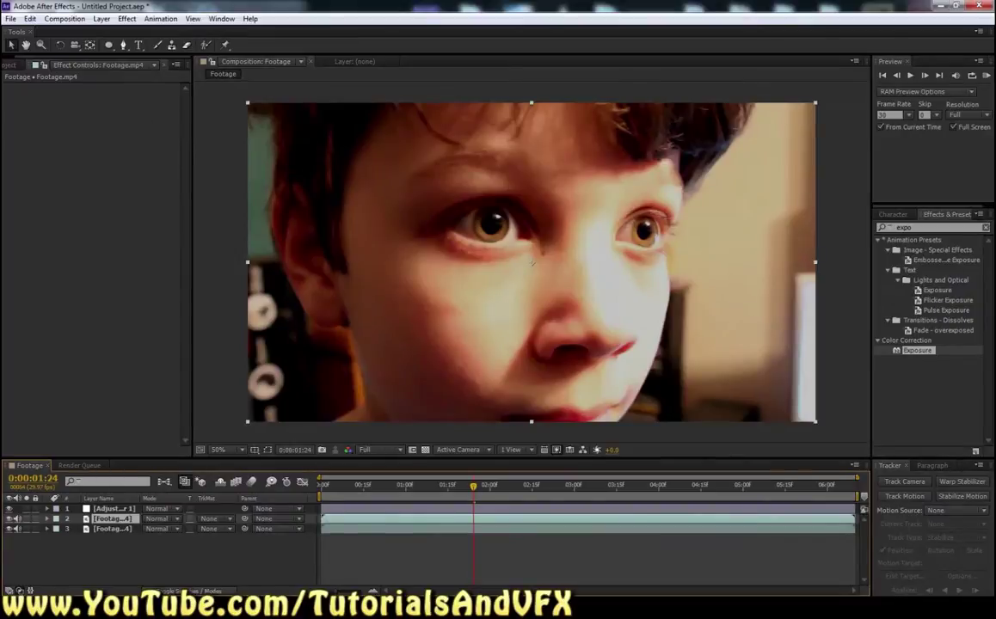
left_click_drag(917, 228, 859, 231)
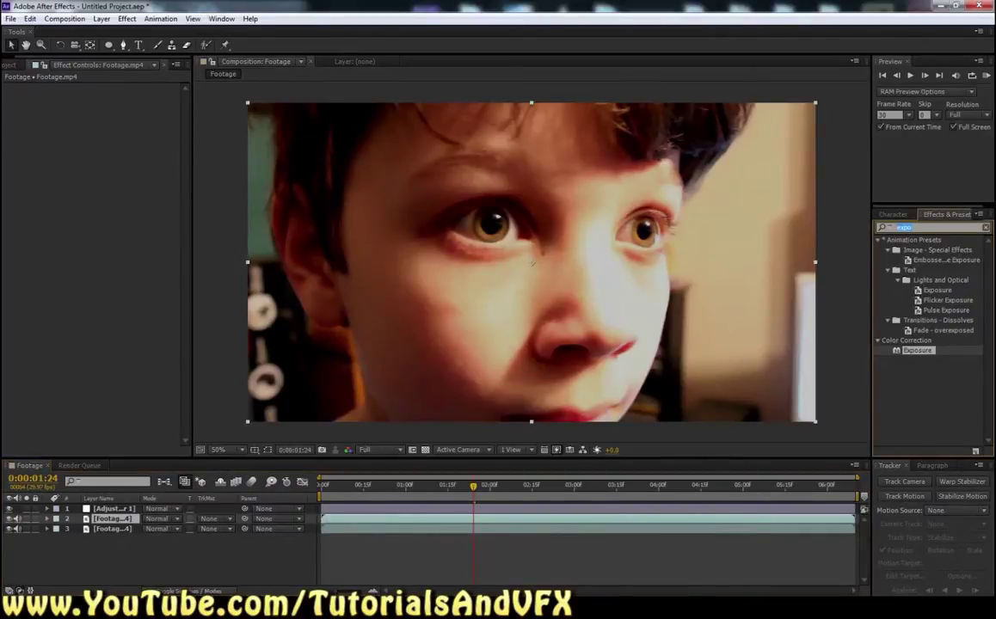
type("hue")
left_click_drag(930, 293, 101, 521)
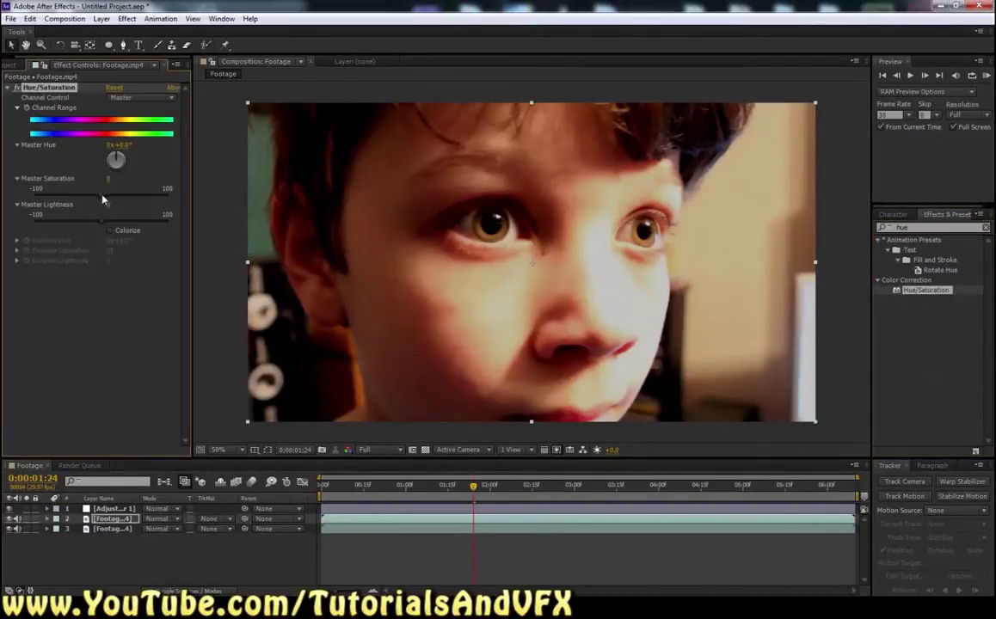
Turn the irises red by setting the upper footage copy's Master Hue to -33° and Master Saturation to 40
key(".")
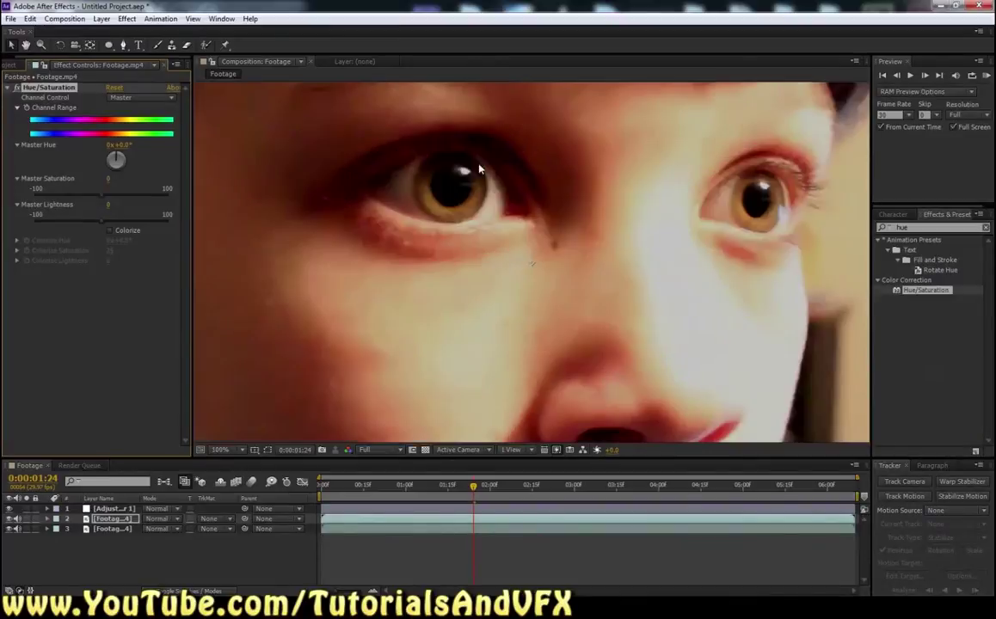
scroll(442, 167, "up", 1)
scroll(439, 164, "down", 1)
scroll(439, 180, "down", 5)
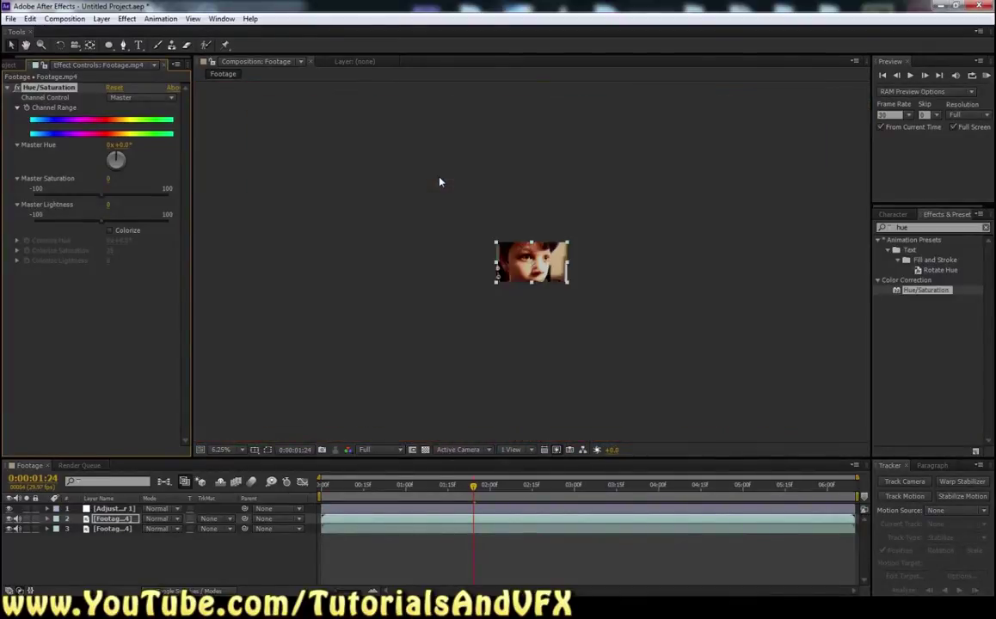
scroll(440, 181, "up", 4)
key(".")
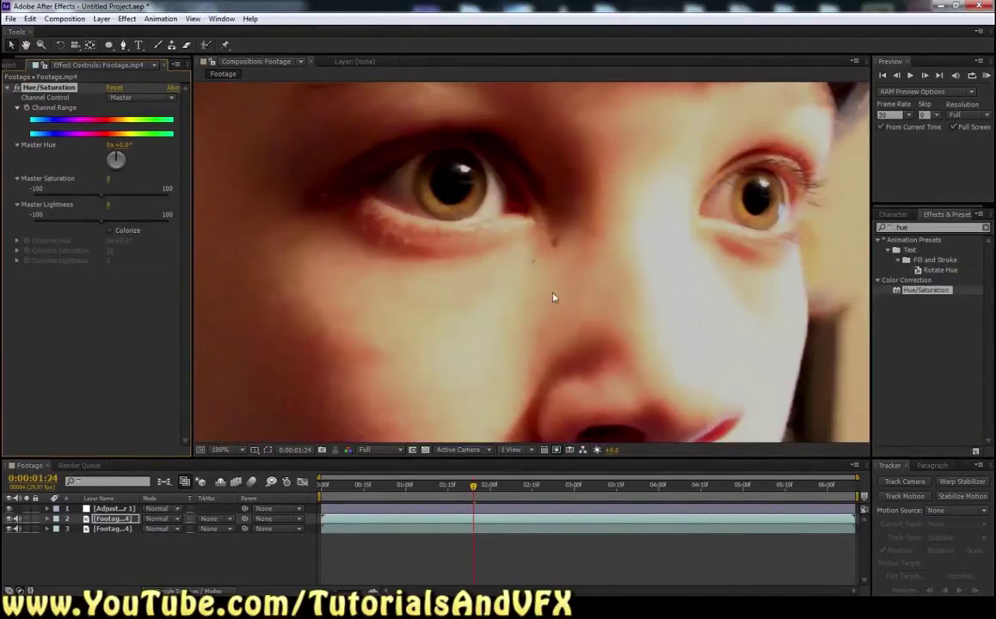
mouse_move(120, 156)
left_mouse_down()
mouse_move(114, 136)
mouse_move(109, 145)
left_mouse_up()
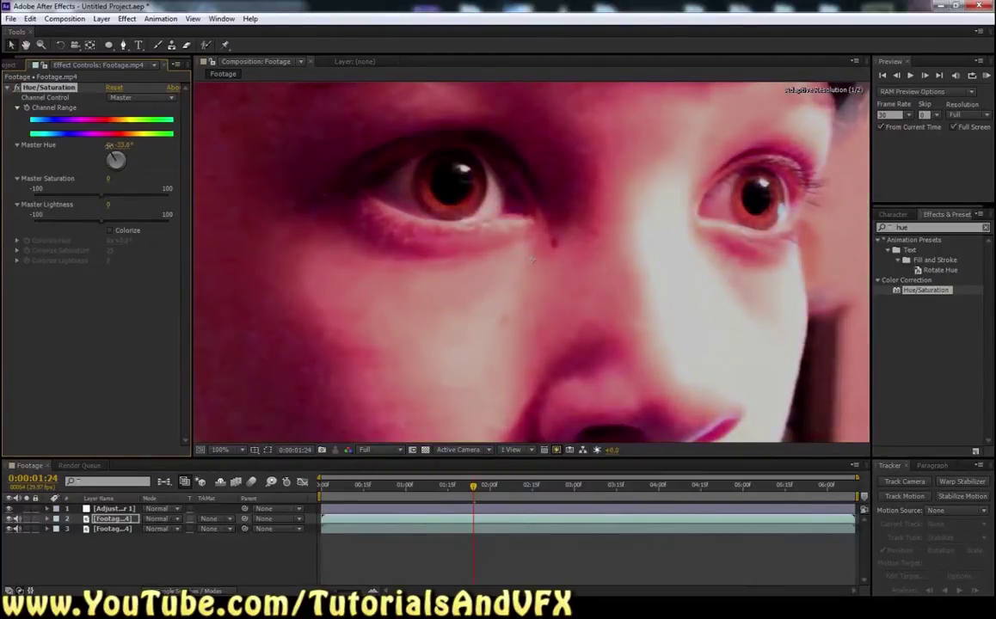
left_click_drag(107, 200, 129, 198)
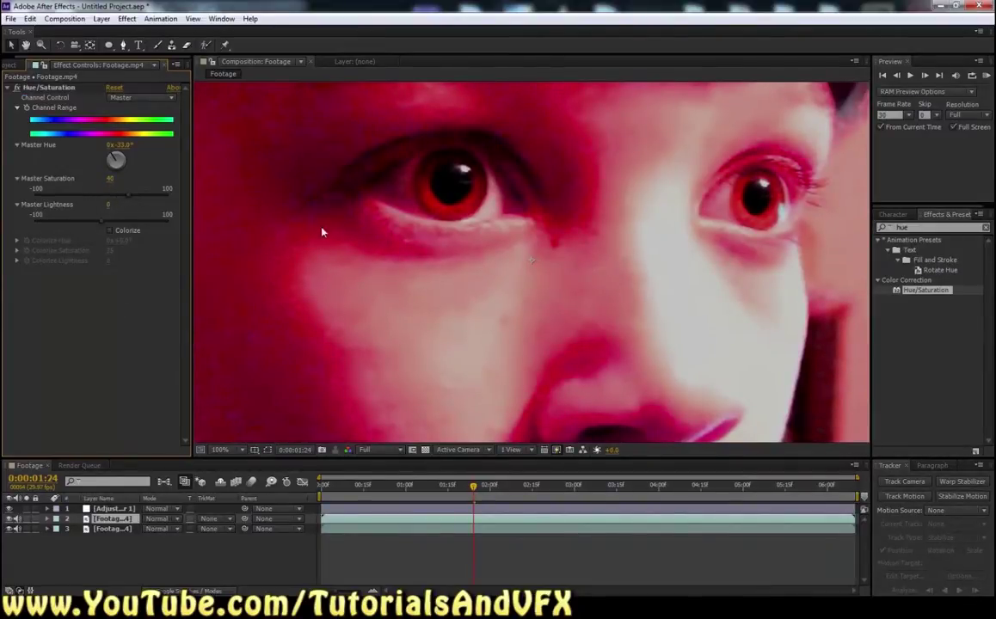
Hide the red-tinted upper footage copy so the untinted footage beneath it shows
scroll(404, 223, "down", 4)
scroll(419, 230, "up", 2)
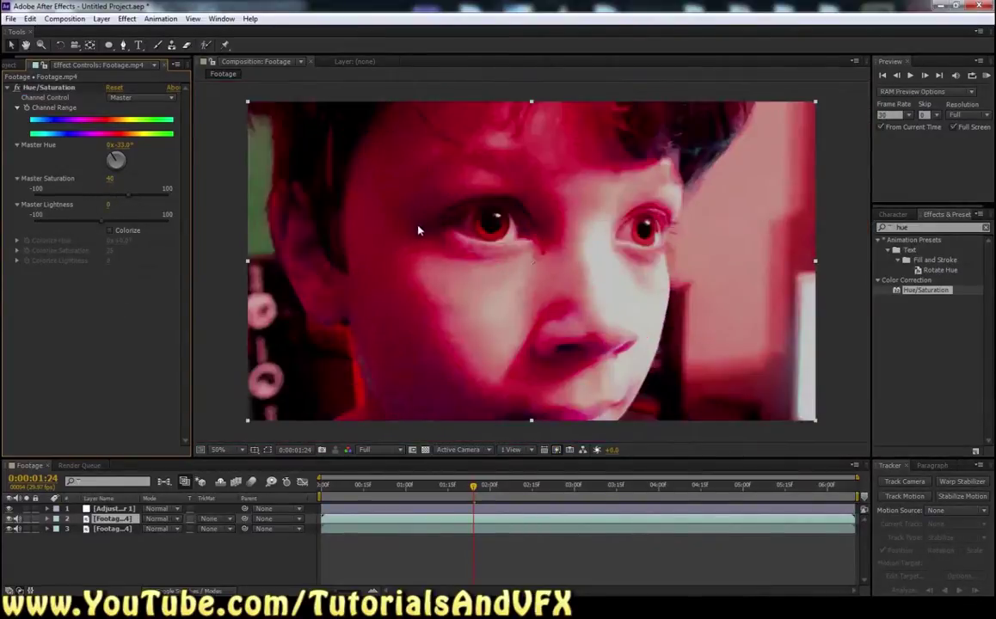
left_click(143, 574)
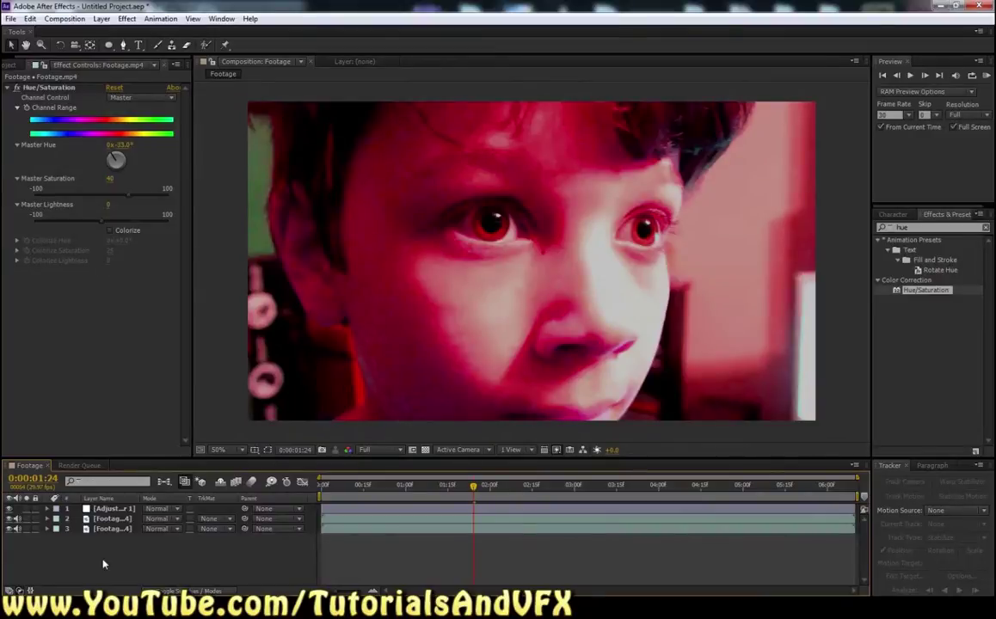
left_click(110, 521)
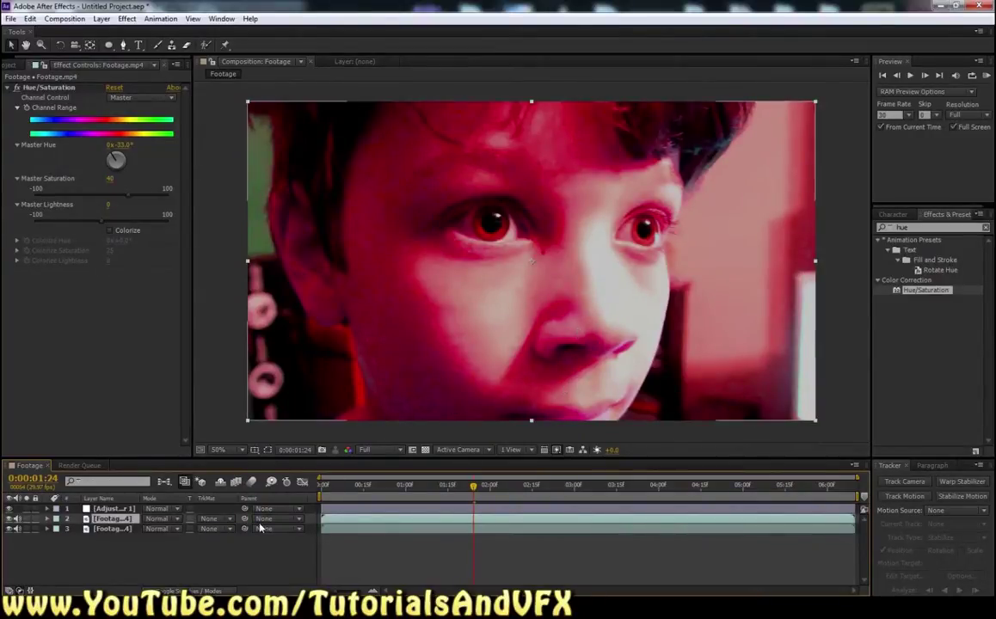
left_click(8, 520)
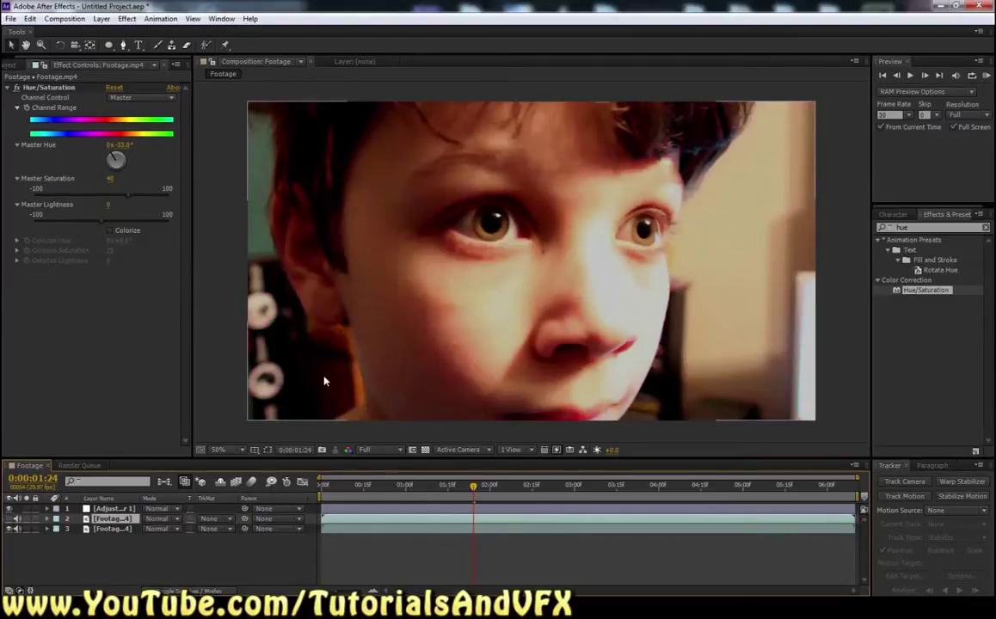
Draw a circular Ellipse mask on the upper footage copy, fitted around the iris of the left eye in the frame
left_click(112, 49)
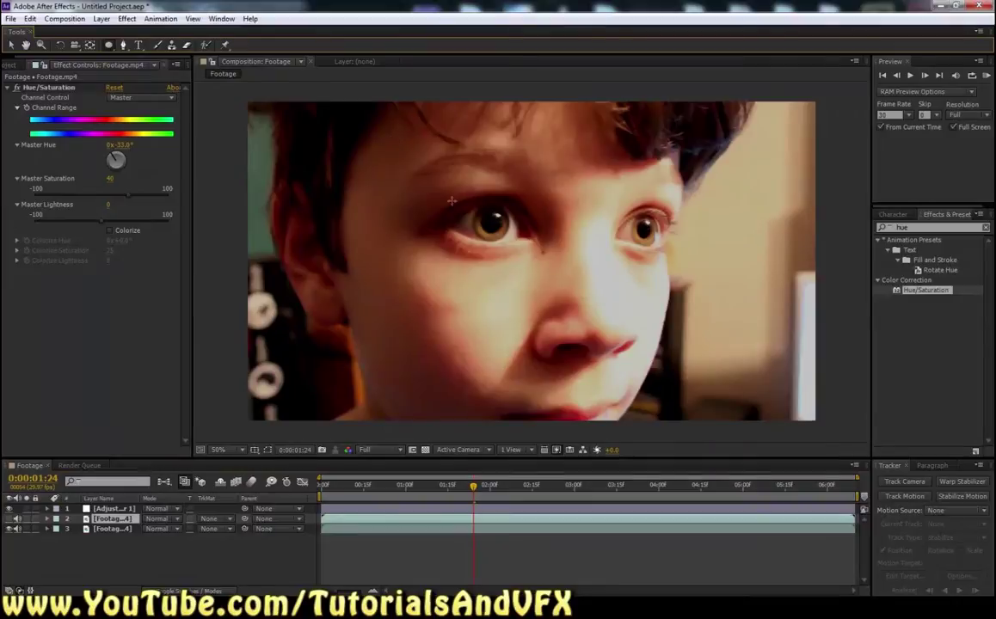
left_click_drag(109, 45, 141, 73)
key("q")
key("q")
key("period")
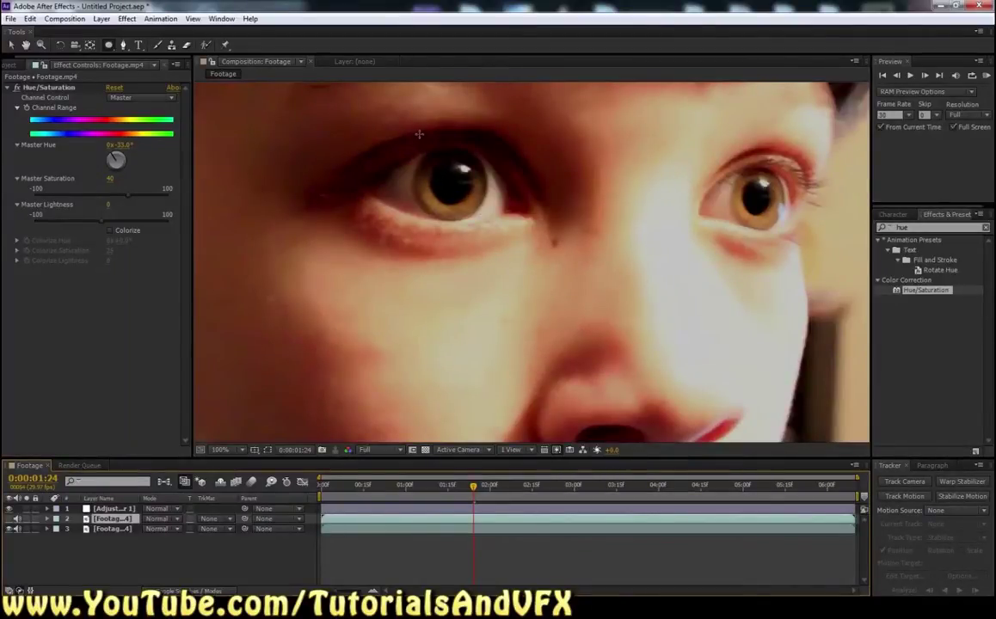
left_click_drag(411, 143, 490, 221)
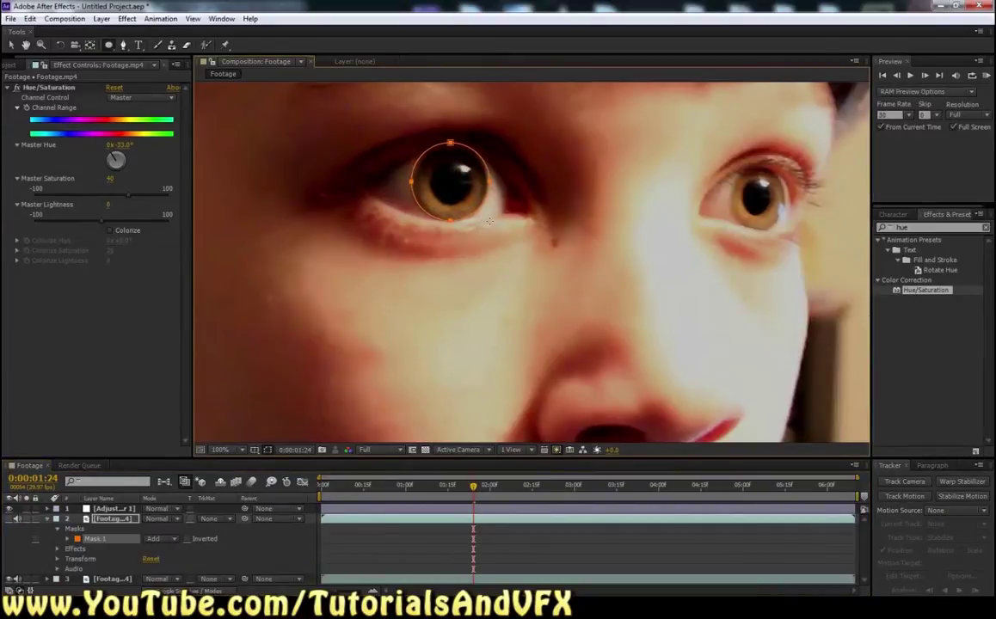
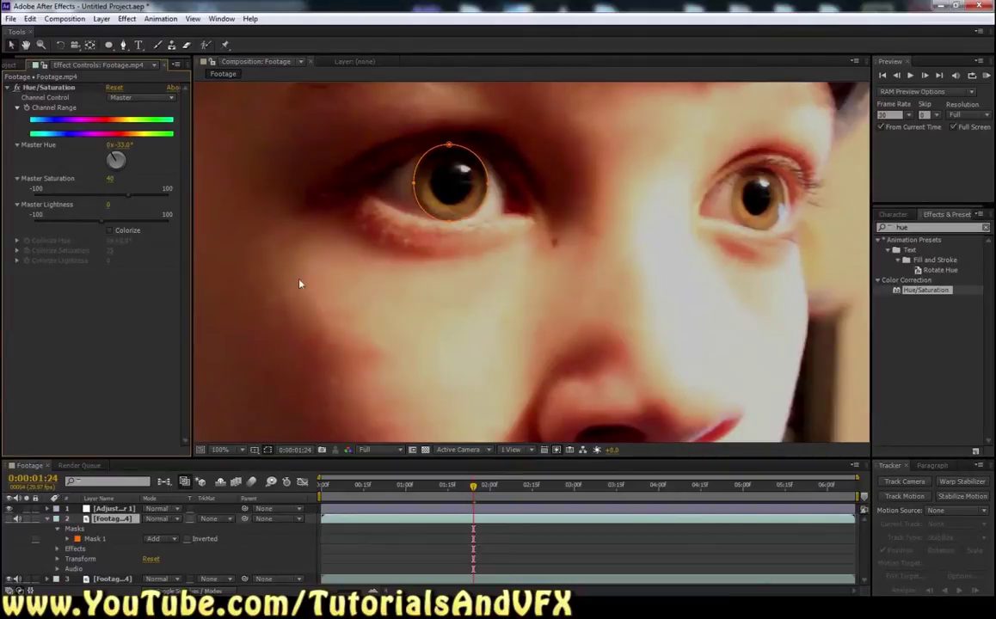
Make the upper footage copy visible again and hide the mask outline to inspect the red iris
left_click(115, 541)
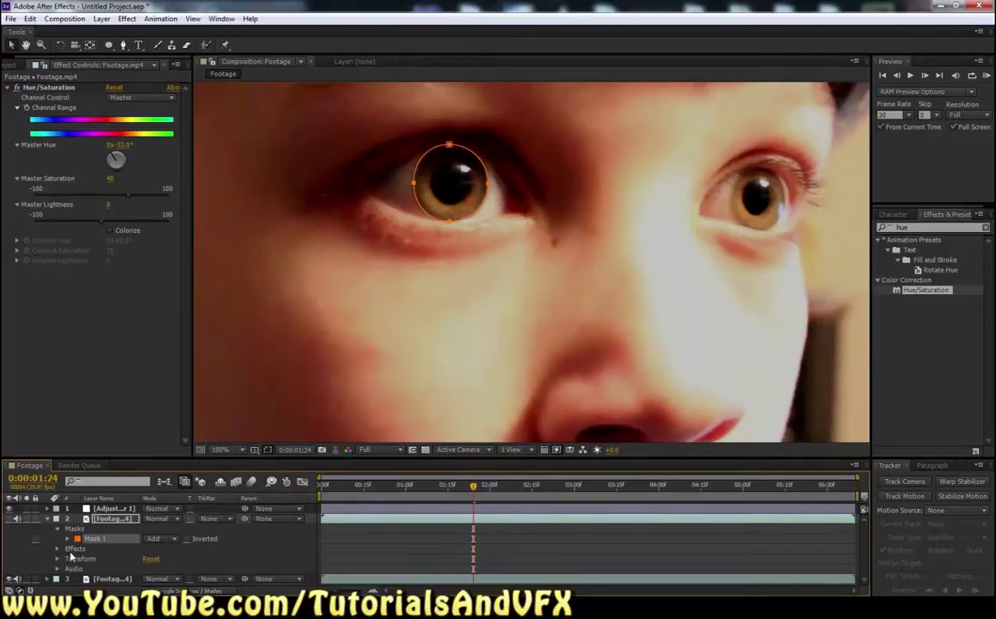
left_click(8, 519)
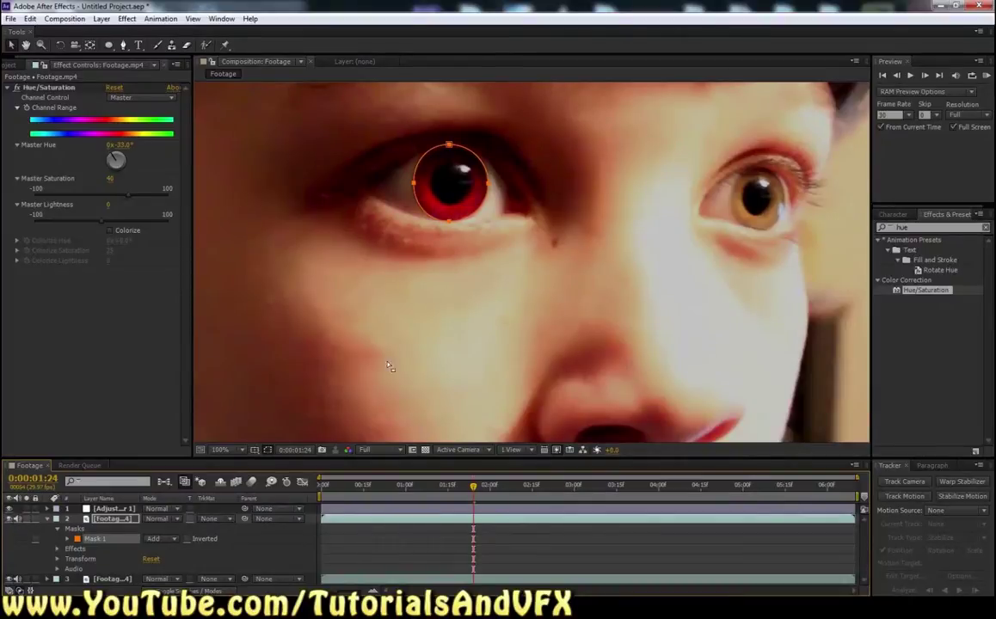
left_click(268, 450)
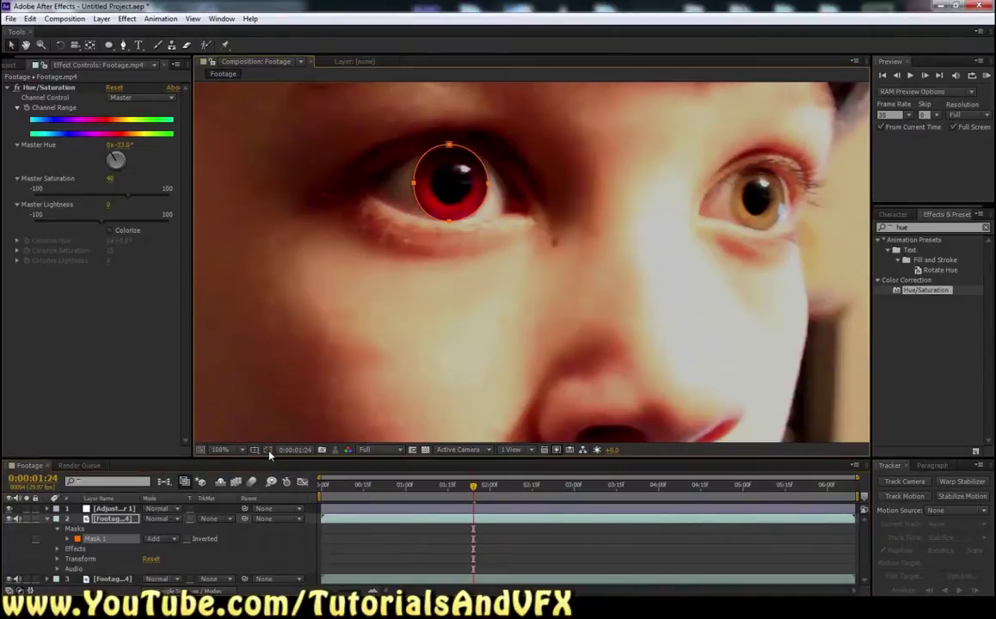
key("period")
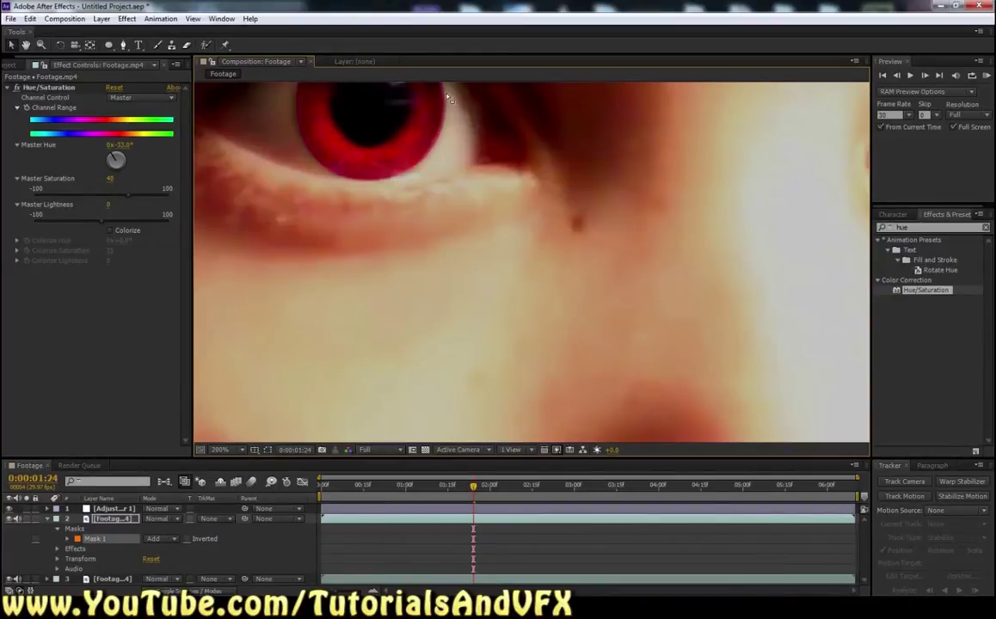
Shift Mask 1 slightly left so it fits the iris edge, and hide the mask outline again
left_click(267, 448)
left_click(94, 538)
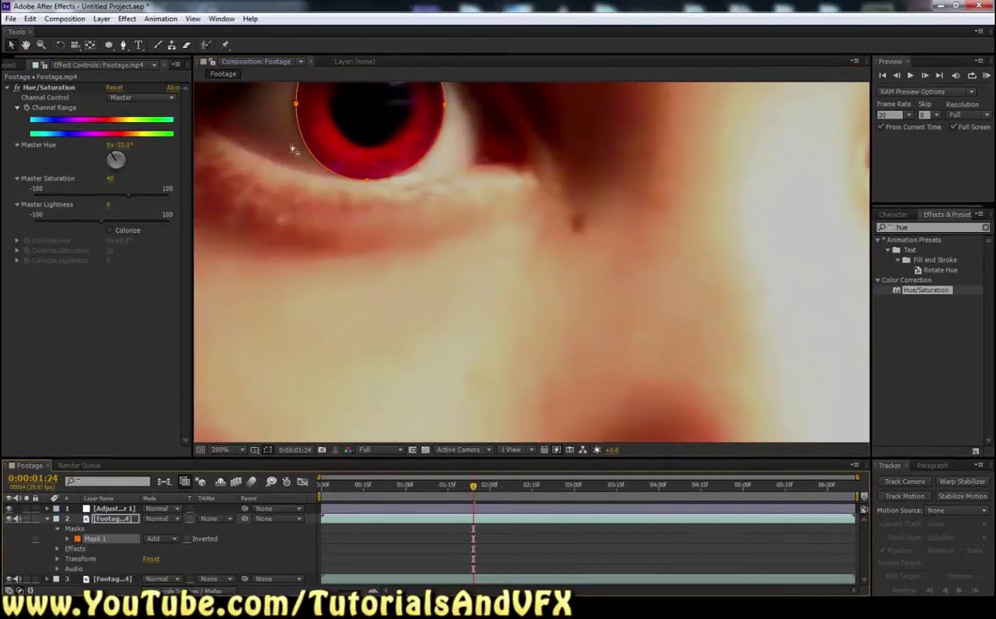
left_click_drag(297, 106, 294, 106)
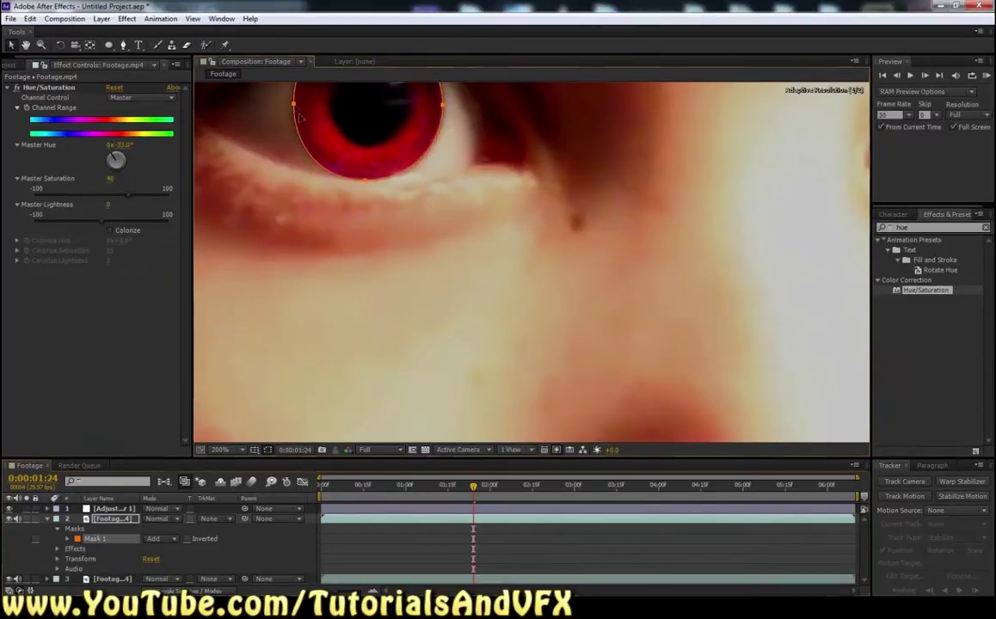
left_click(481, 225)
left_click(269, 450)
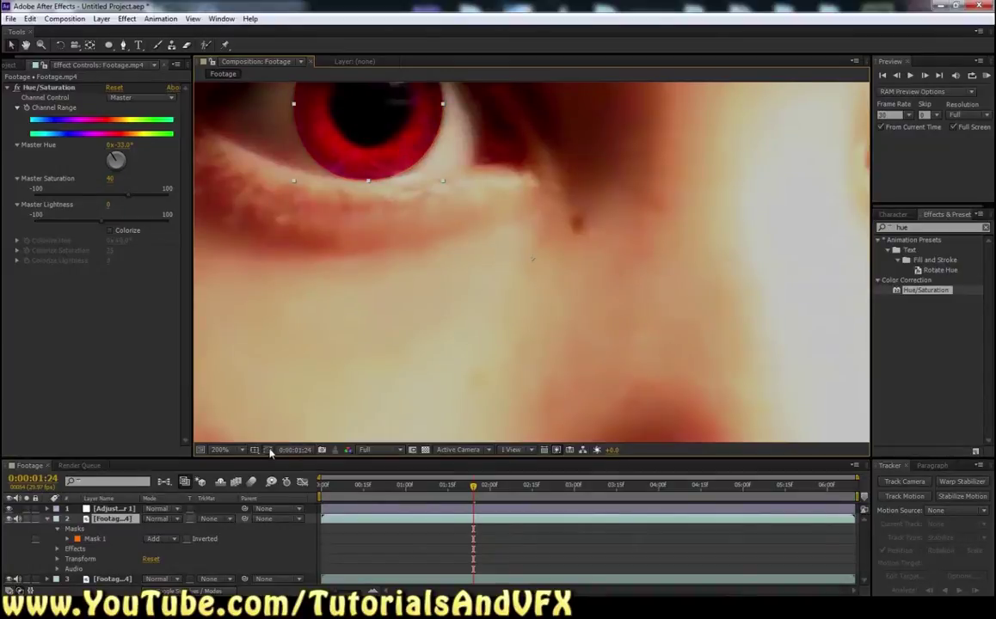
scroll(289, 292, "down", 1)
scroll(297, 298, "up", 1)
Reveal all Mask 1 properties and set its Mask Feather to 6 pixels
left_click(114, 542)
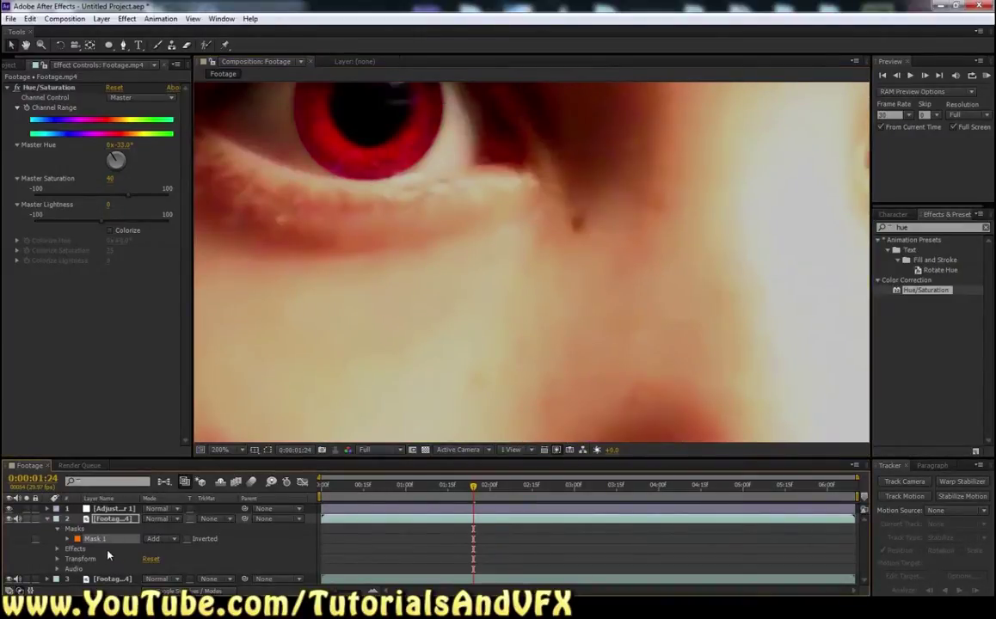
key("m")
key("m")
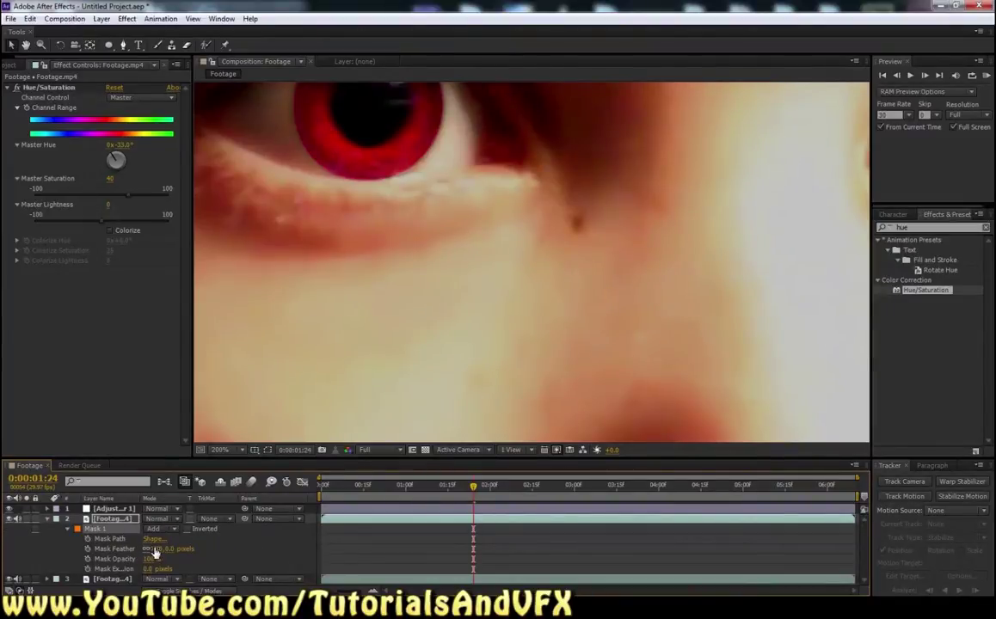
left_click_drag(156, 554, 286, 547)
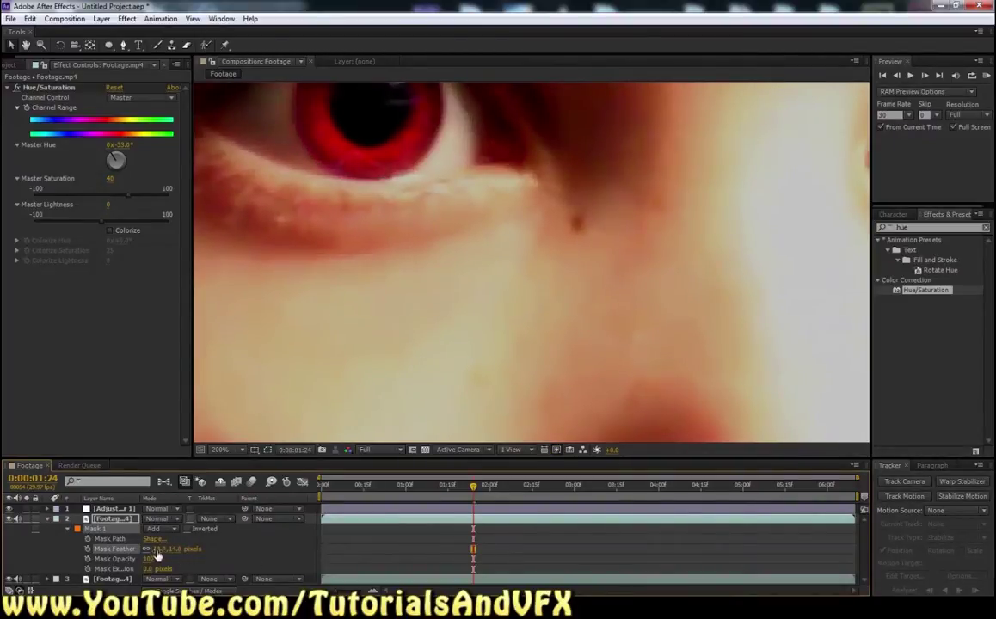
left_click_drag(158, 549, 152, 548)
key("comma")
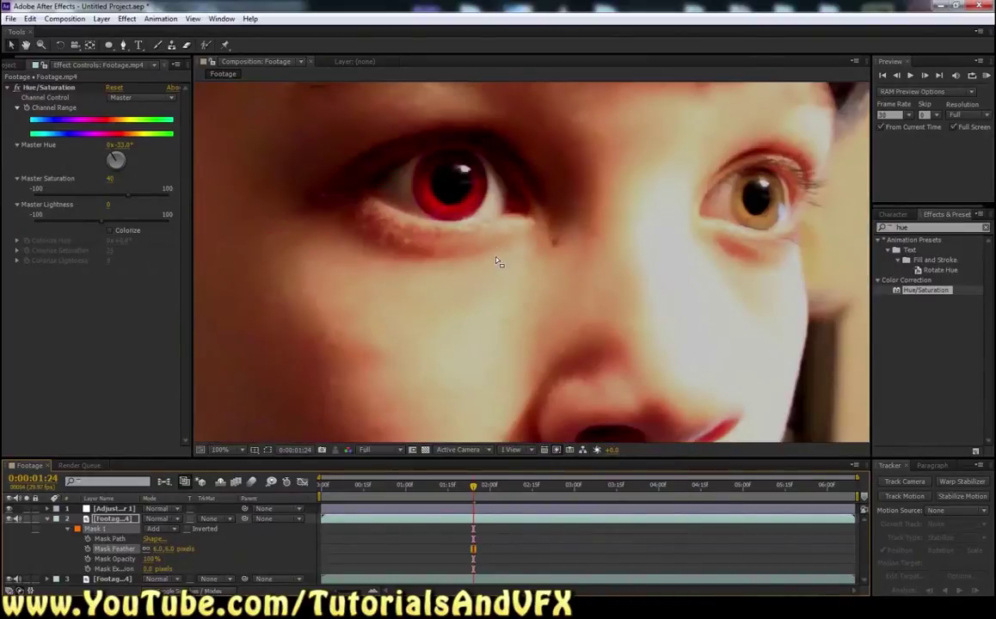
Set Mask 1's Mask Feather to 0 pixels and take a snapshot of the unfeathered eye for comparison
left_click(208, 559)
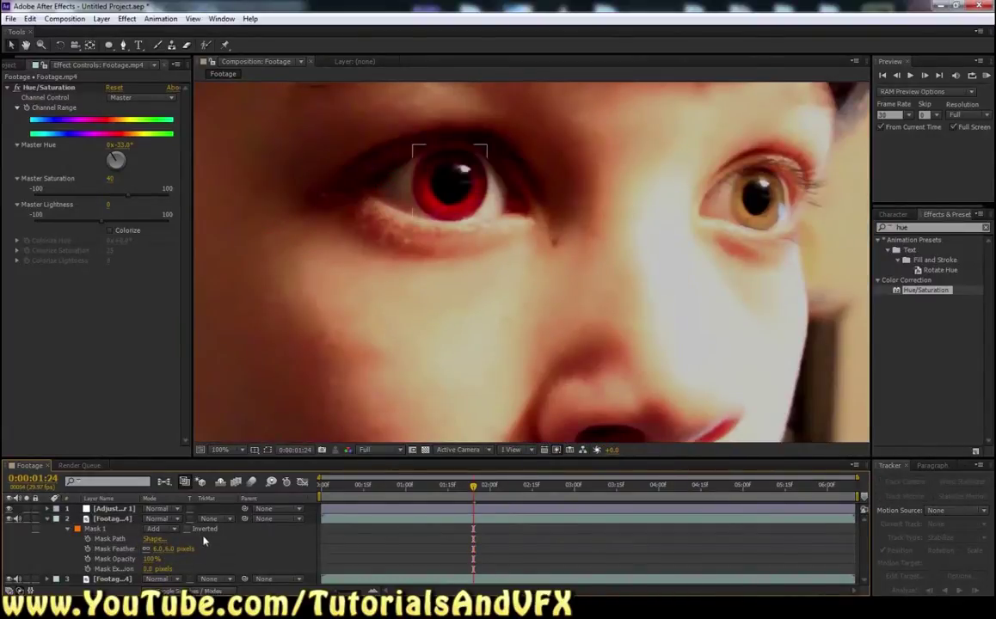
left_click_drag(157, 548, 74, 548)
left_click(253, 572)
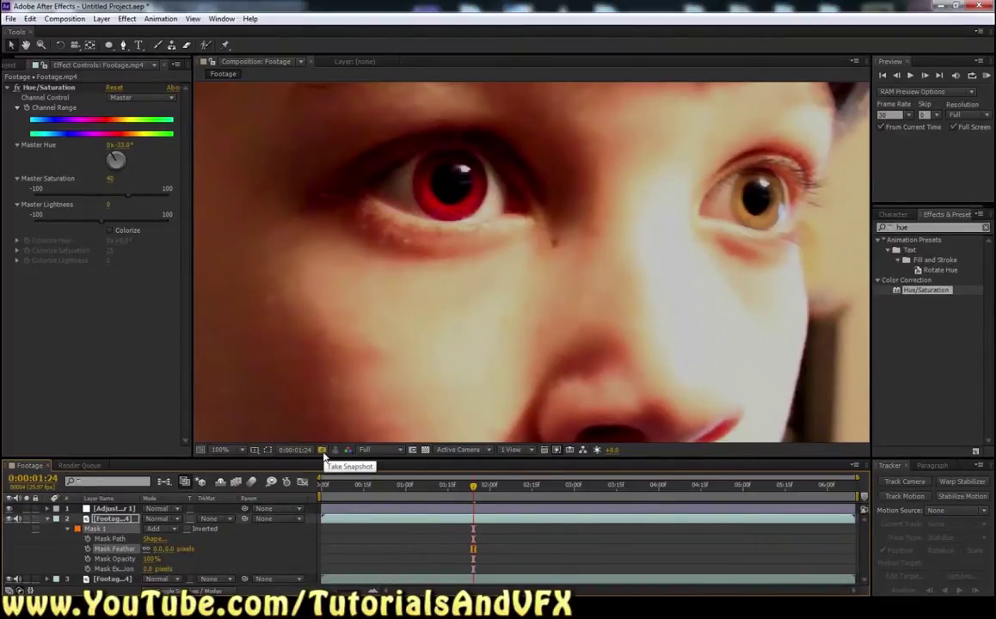
scroll(331, 350, "down", 2)
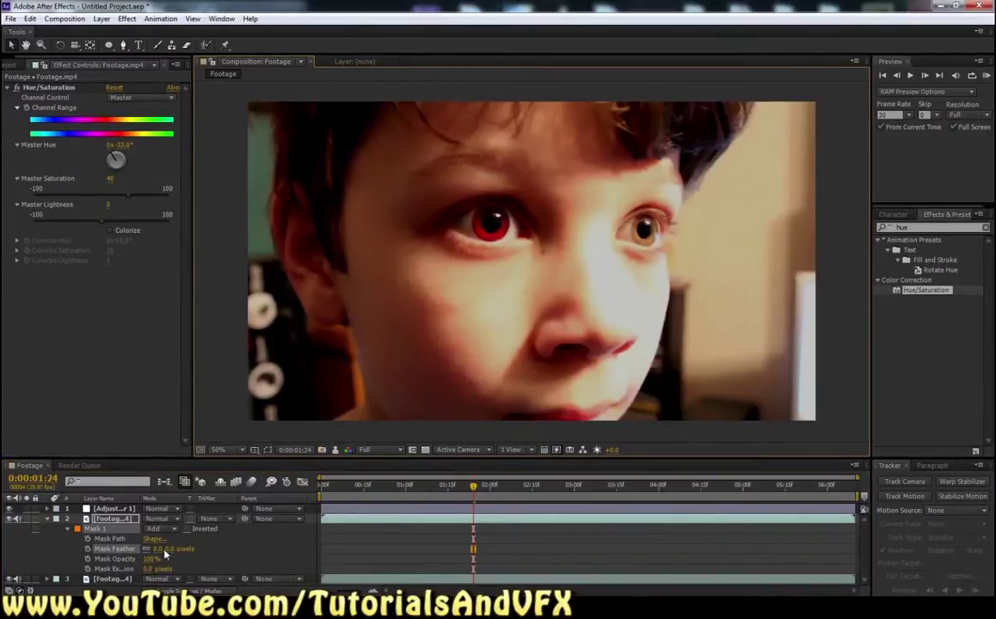
scroll(363, 244, "up", 2)
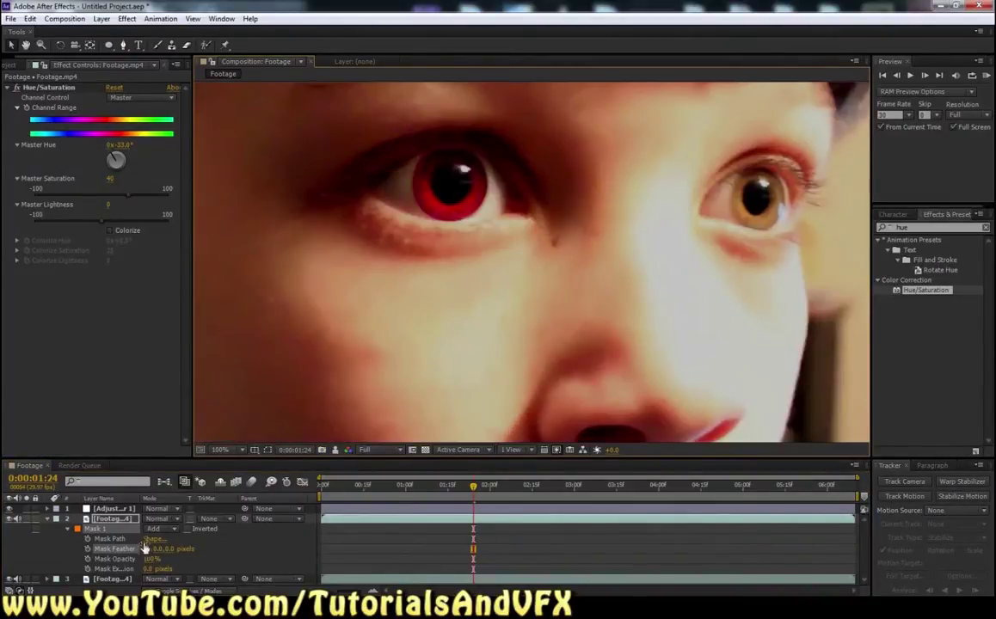
Raise Mask 1's Mask Feather to 6 pixels again and inspect the softened iris edge
left_click_drag(155, 549, 159, 545)
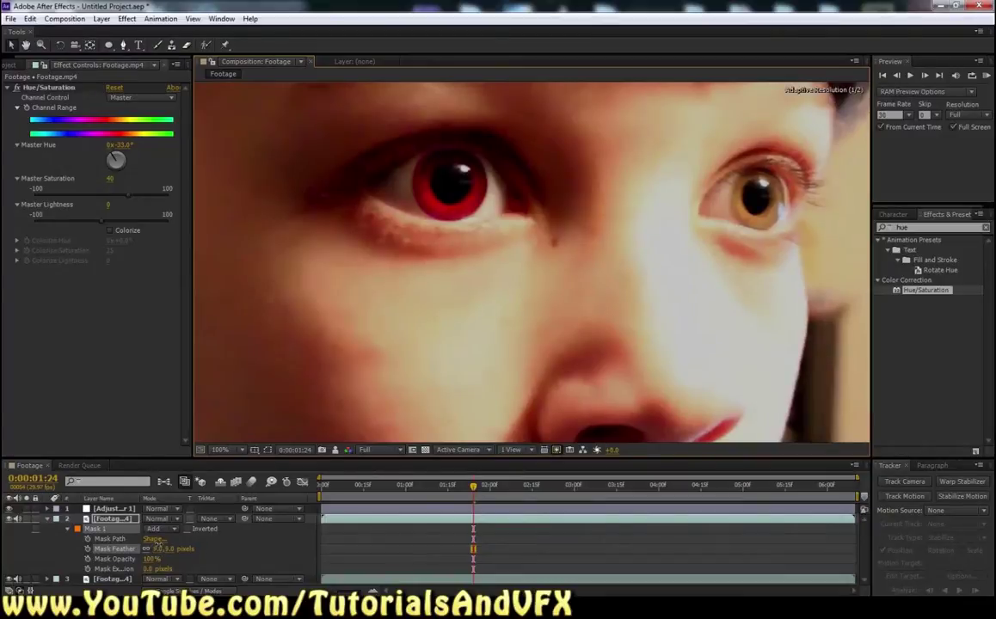
scroll(471, 129, "up", 2)
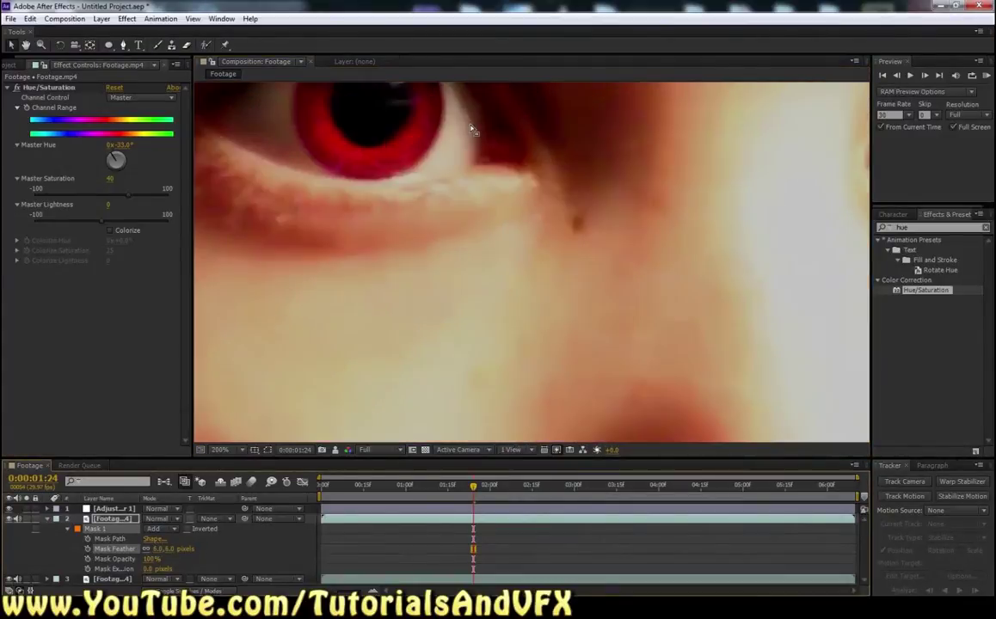
scroll(314, 319, "down", 2)
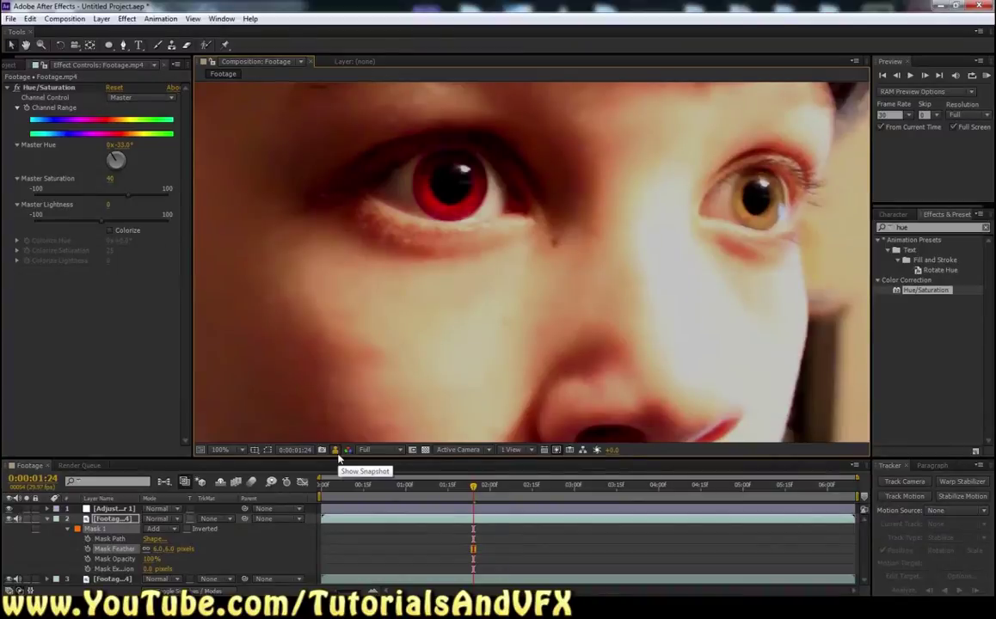
Magnify the red iris to 400% and compare the feathered edge with the stored snapshot
key("period")
left_click(27, 45)
left_click_drag(442, 143, 511, 289)
scroll(516, 250, "up", 1)
left_click_drag(452, 239, 560, 255)
left_click(11, 44)
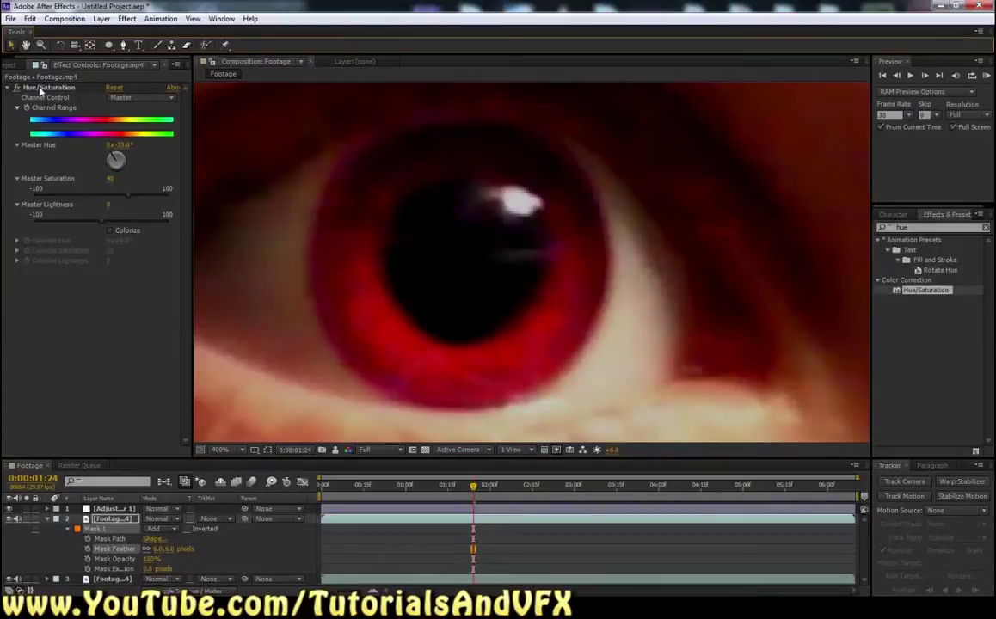
left_click(337, 451)
left_click(337, 451)
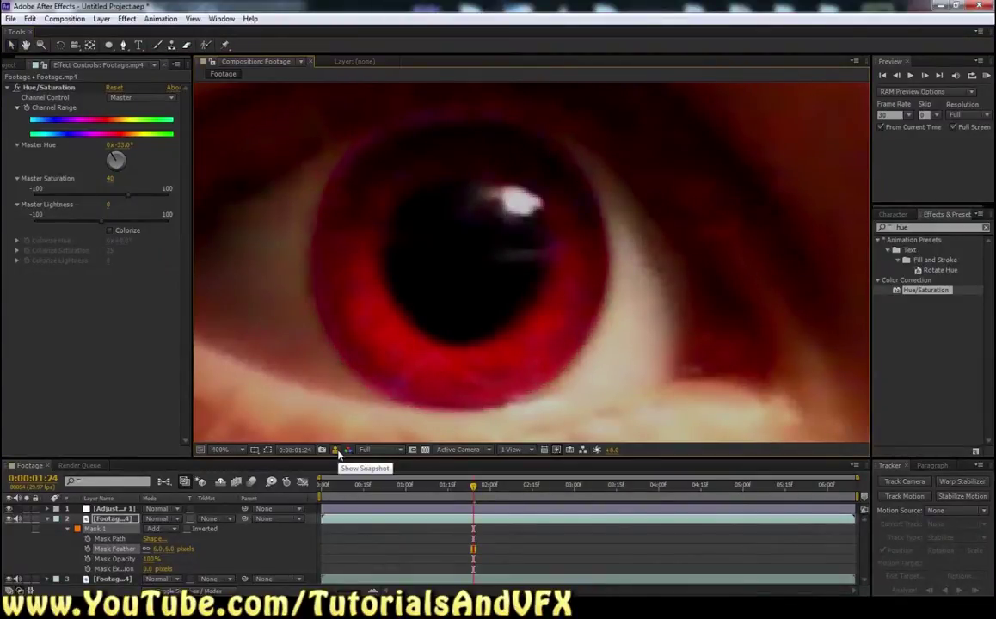
Undo the last Mask Feather change on Mask 1
scroll(352, 344, "down", 6)
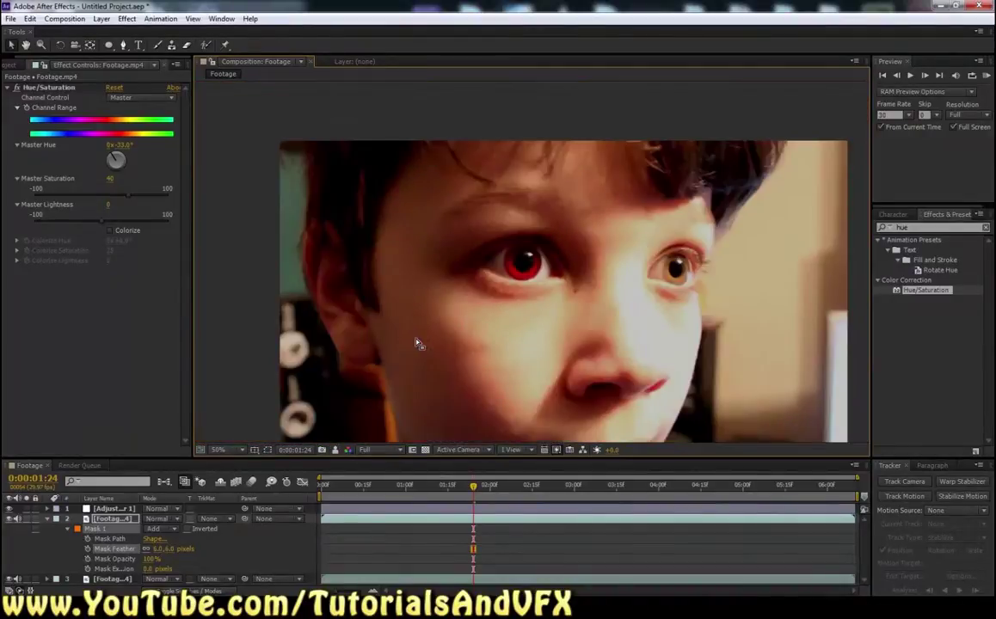
left_click(26, 46)
left_click_drag(572, 250, 536, 215)
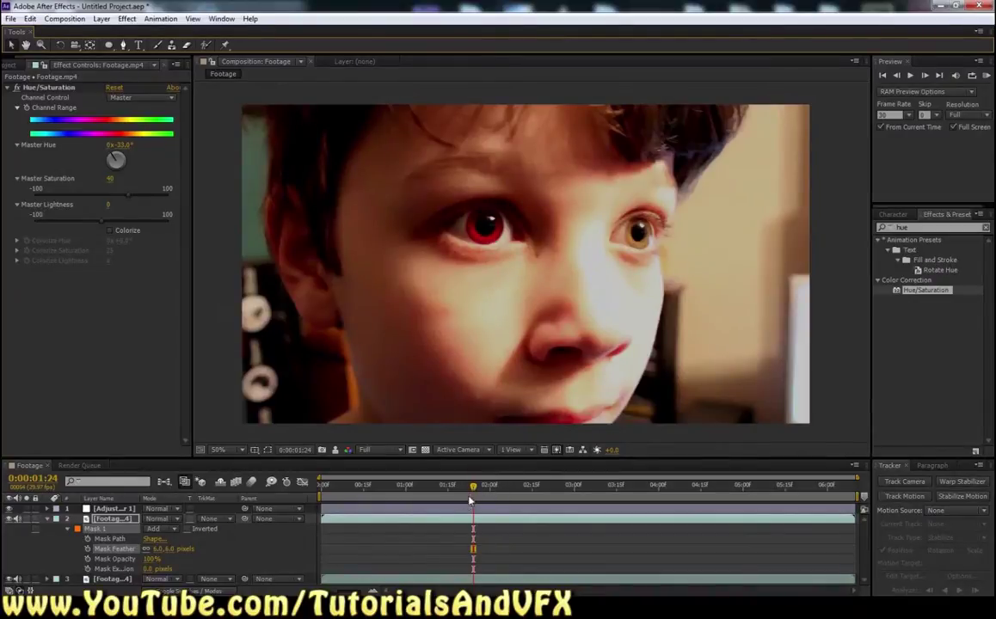
left_click_drag(476, 488, 861, 513)
key("ctrl+z")
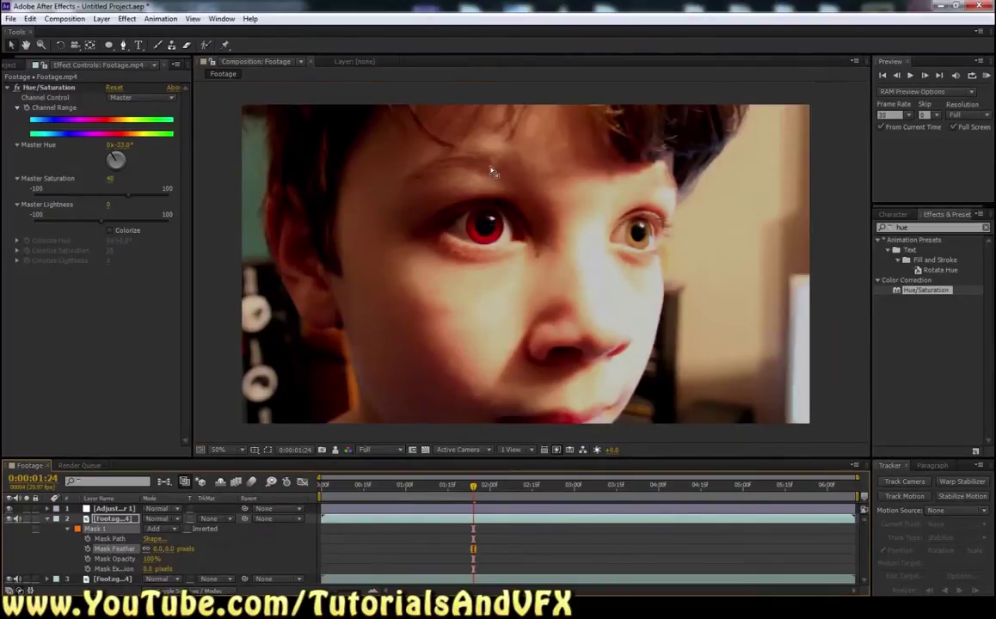
Turn on keyframing for Mask 1's Mask Path at 0:00:01:24
key("period")
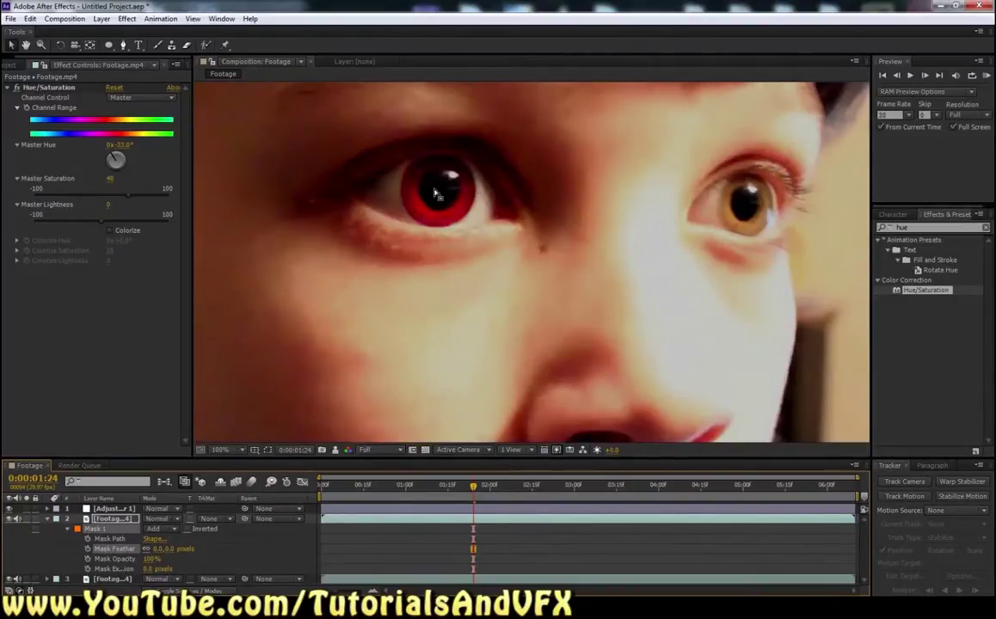
left_click(99, 540)
left_click(87, 539)
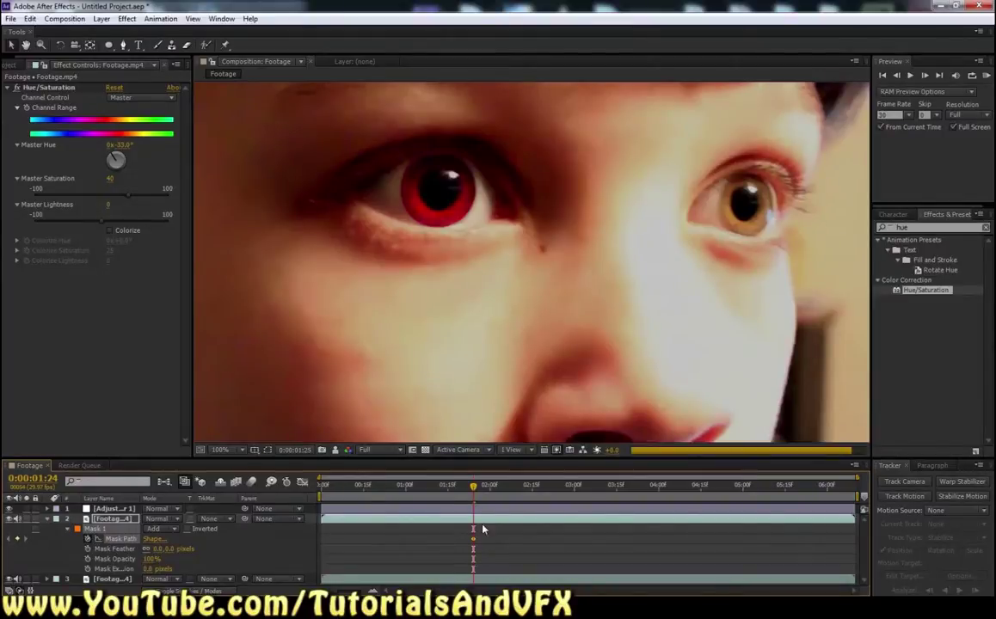
Show the mask outlines and move Mask 1 back over the iris at 0:00:01:27
key("Page_Down")
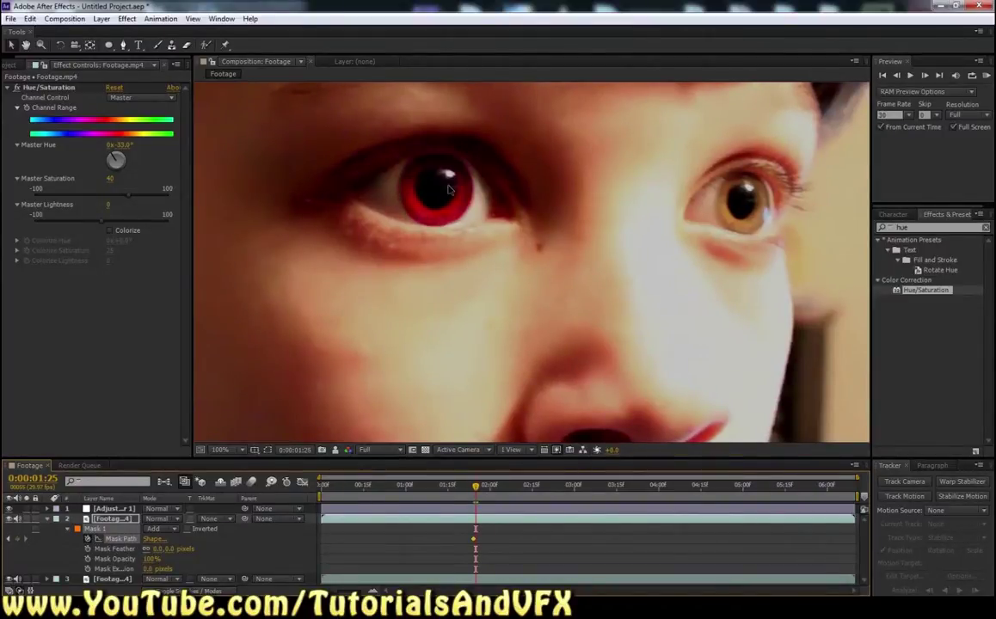
key("Page_Down")
key("Page_Down")
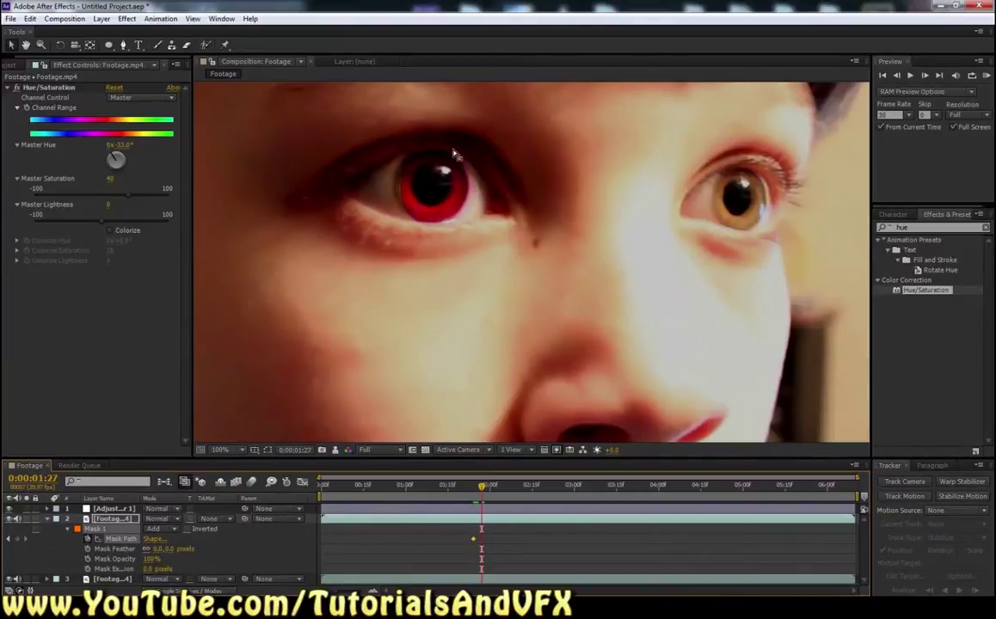
left_click(267, 451)
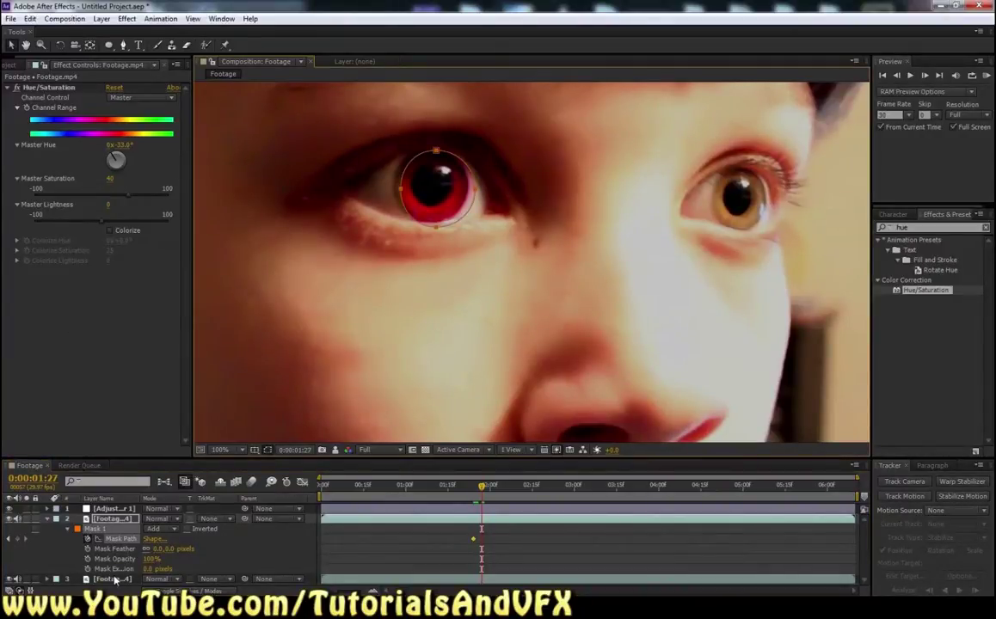
left_click(115, 581)
left_click(112, 519)
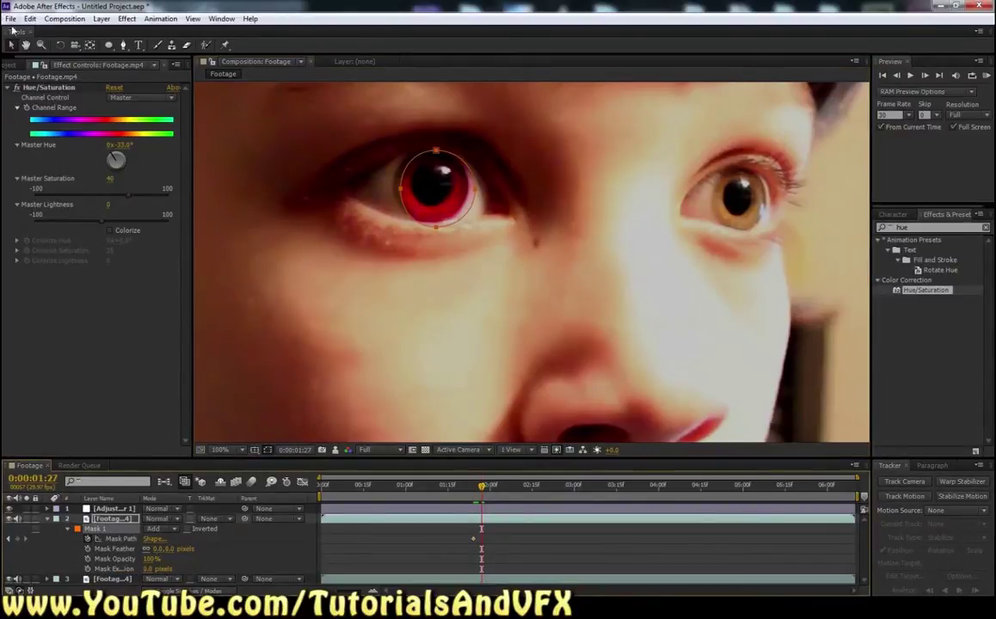
left_click_drag(434, 152, 429, 148)
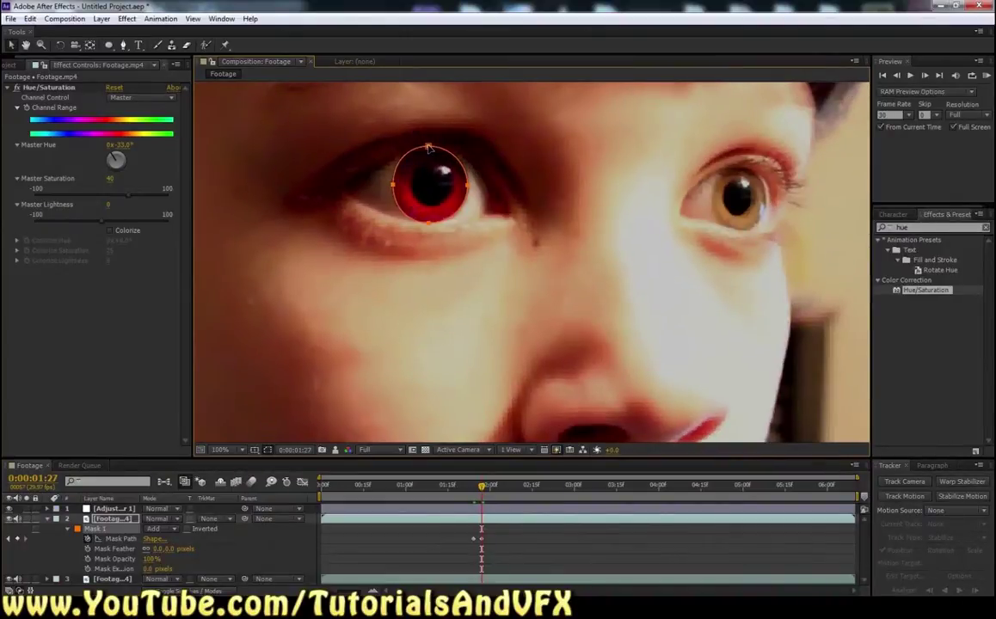
Realign Mask 1 with the moving iris at 0:00:02:00 and again at 0:00:02:03
key("Page_Down")
key("Page_Down")
key("Page_Down")
left_click_drag(430, 145, 433, 144)
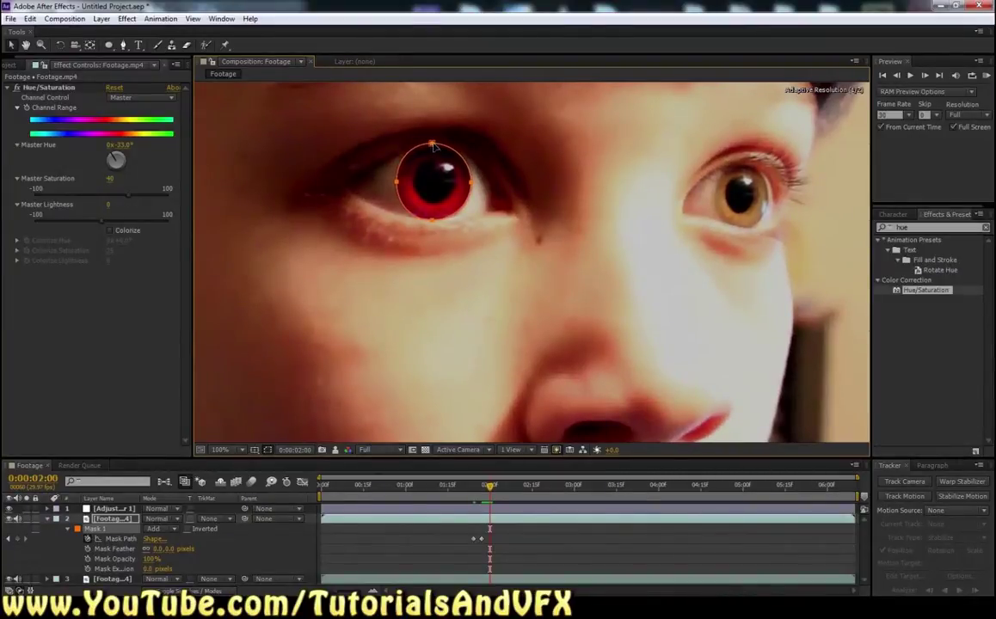
key("Page_Down")
key("Page_Down")
key("Page_Down")
left_click_drag(433, 144, 455, 151)
Keyframe Mask 1 over the iris at 0:00:02:06 and 0:00:02:08
key("Page_Down")
key("Page_Down")
key("Page_Down")
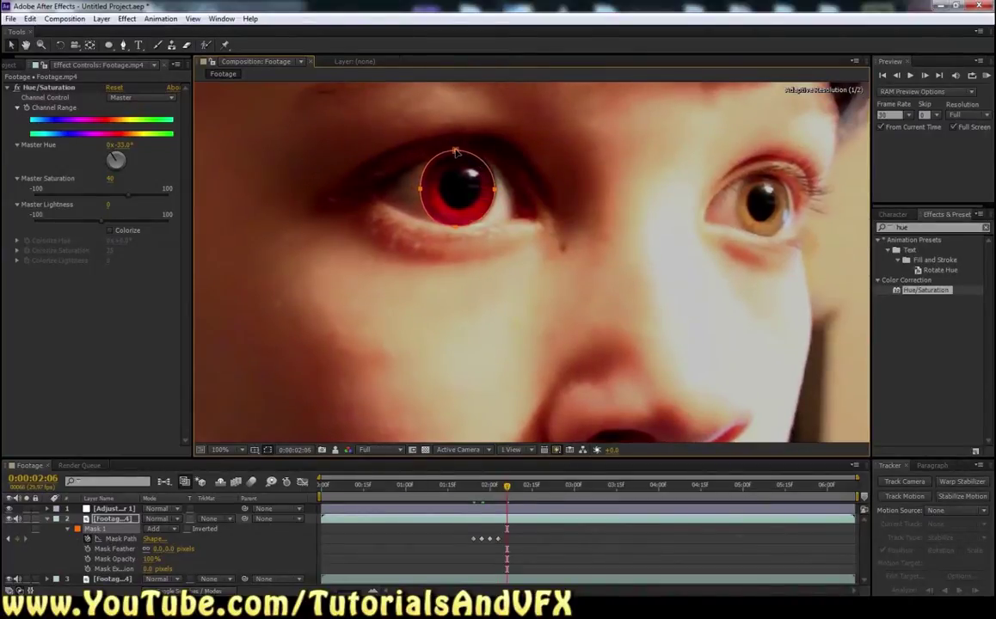
key("Page_Down")
key("Page_Down")
left_click_drag(457, 152, 475, 156)
Keep aligning Mask 1 with the iris every two frames from 0:00:02:10 through 0:00:02:16
key("Page_Down")
key("Page_Down")
key("Page_Down")
key("Page_Down")
key("Page_Down")
key("Page_Down")
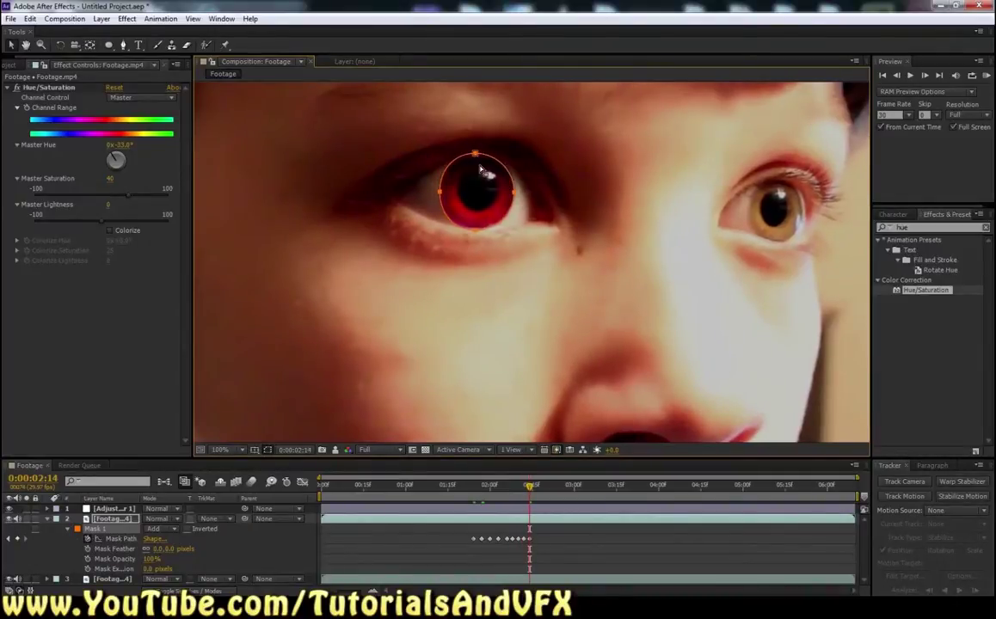
key("Page_Down")
key("Page_Down")
left_click_drag(476, 154, 476, 152)
Play back the tracked red iris from 0:00:01:25 with the mask outlines hidden
left_click_drag(537, 489, 476, 497)
left_click(268, 450)
key("space")
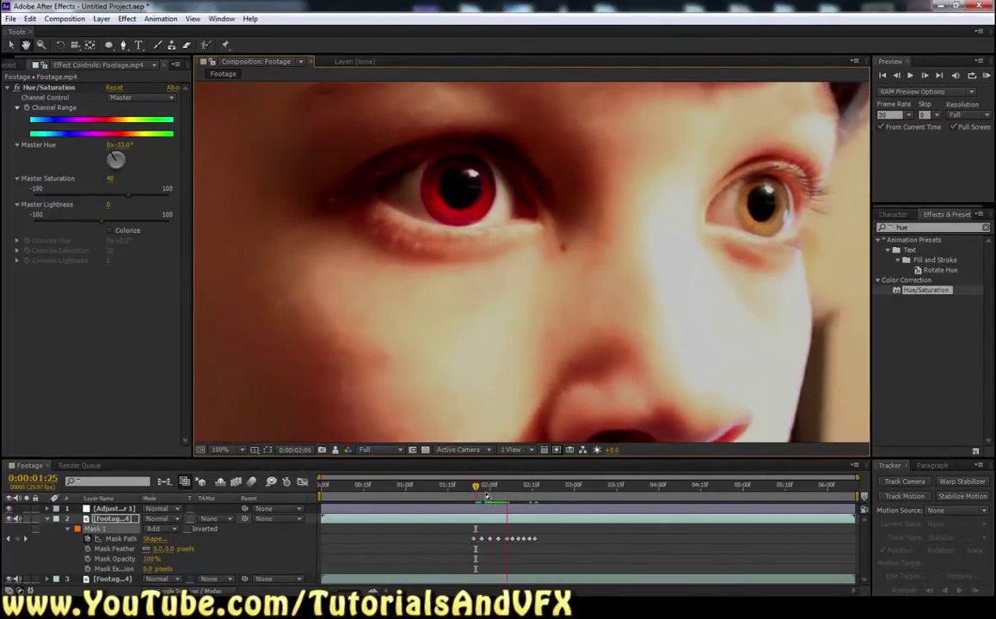
Set Mask 1's Mask Feather to 6 pixels while viewing the frame at 0:00:02:11
left_click(521, 488)
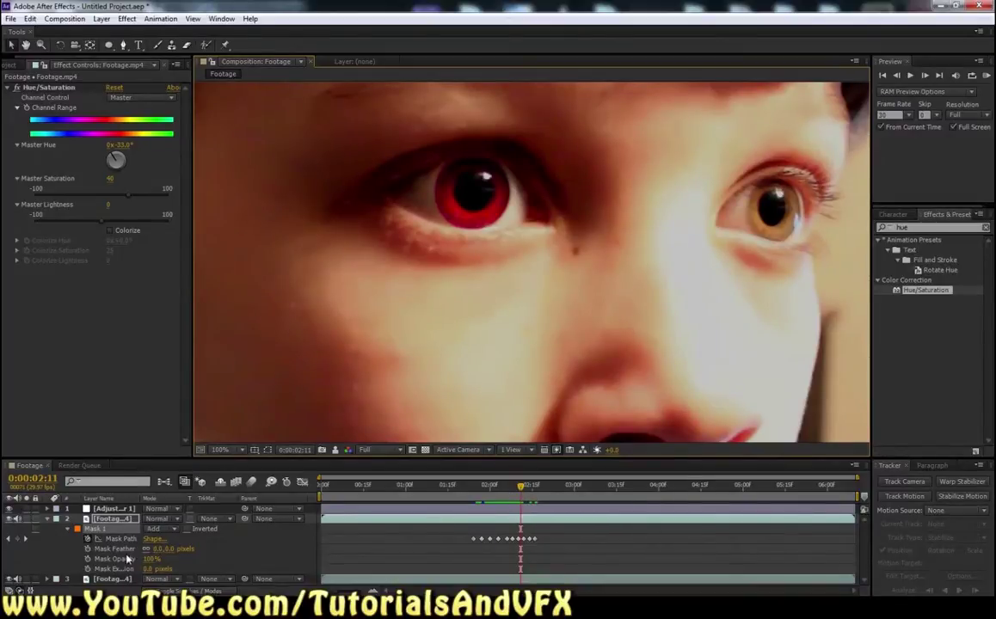
left_click(158, 549)
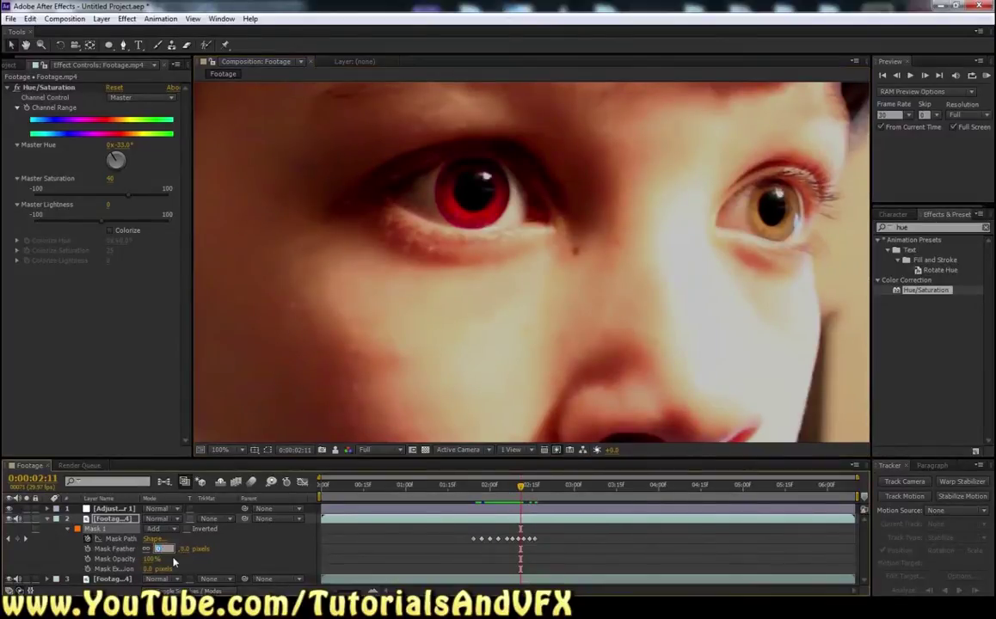
type("6")
key("Return")
left_click(355, 400)
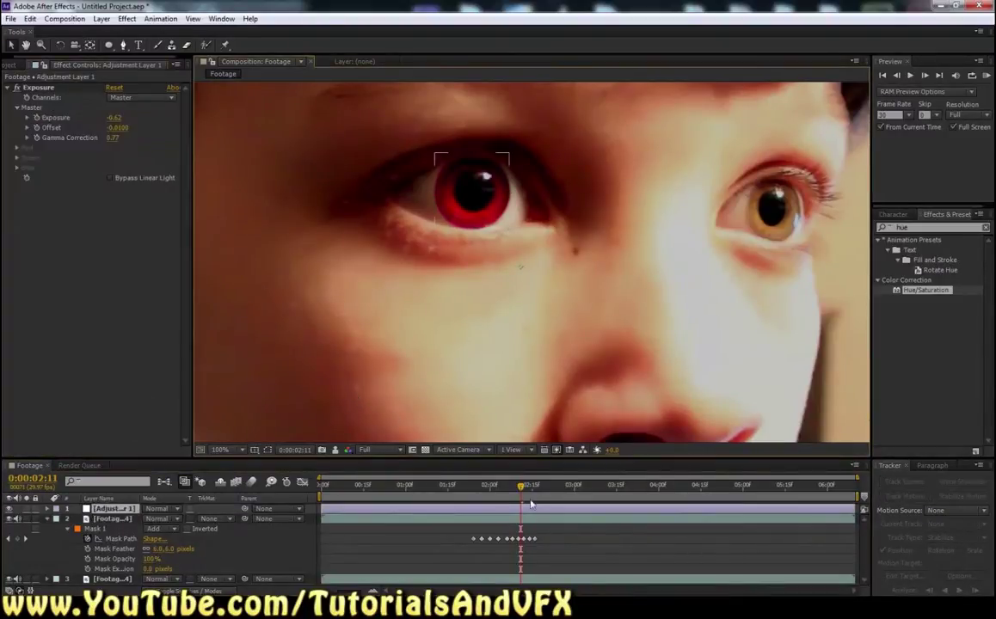
Move Mask 1 onto the iris near the clip's start, at 0:00:00:07 and at 0:00:00:12
left_click_drag(527, 490, 339, 496)
left_click_drag(333, 495, 342, 492)
left_click(268, 451)
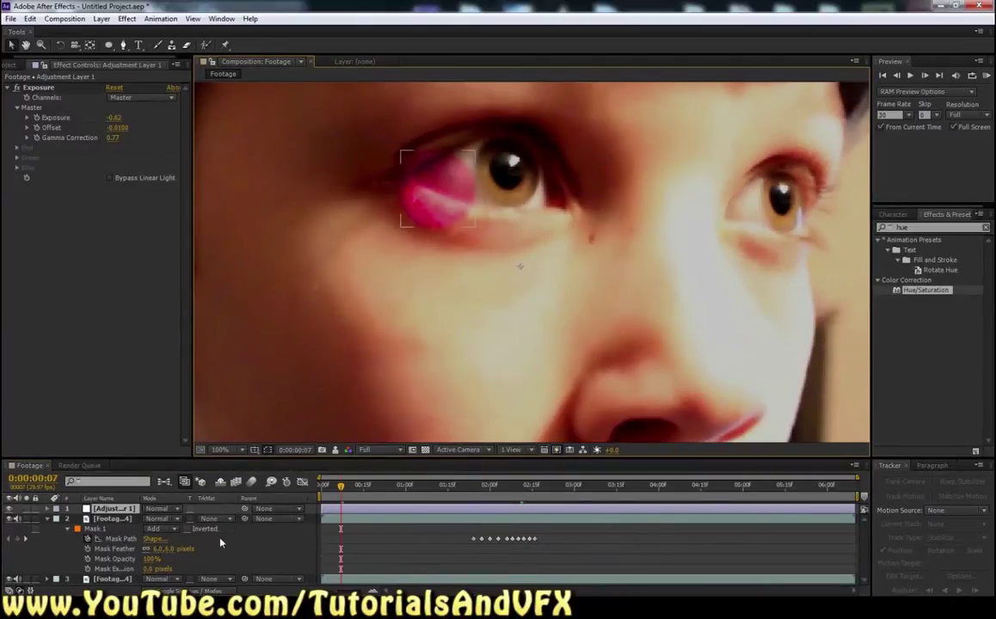
left_click(102, 531)
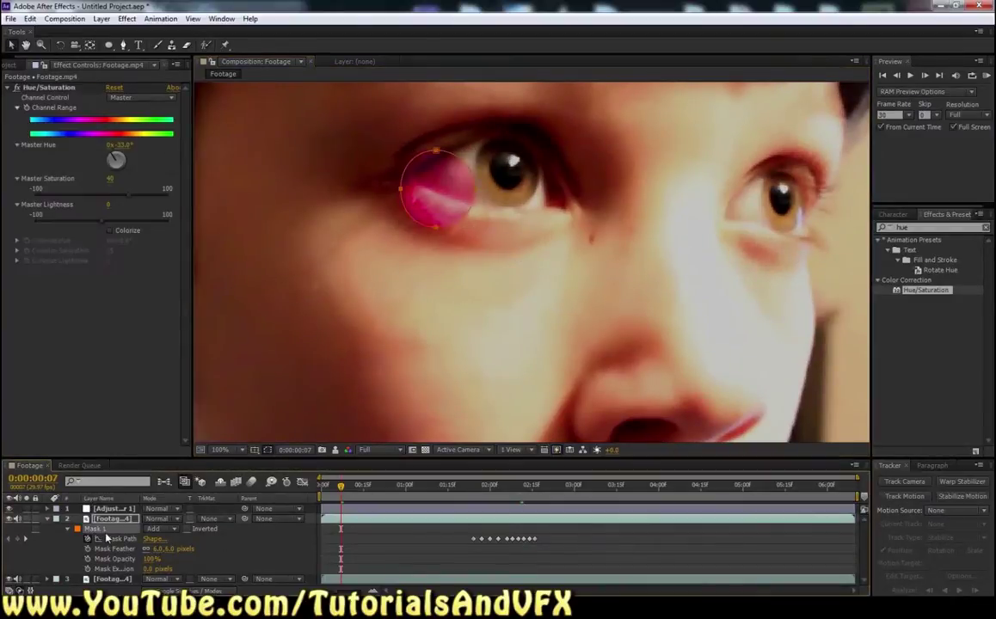
left_click_drag(437, 158, 509, 134)
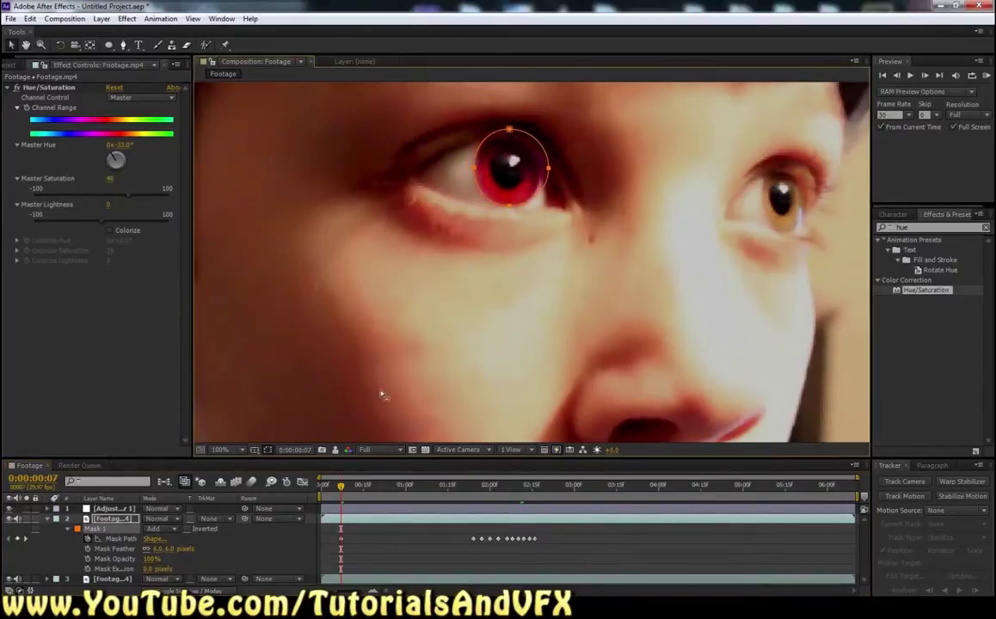
left_click_drag(342, 489, 355, 489)
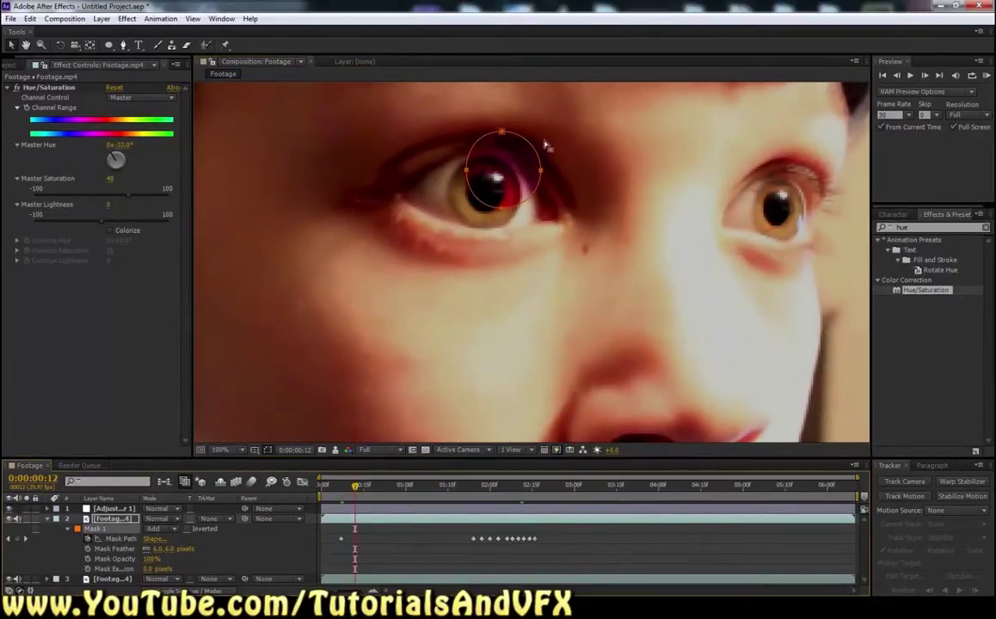
left_click_drag(501, 134, 482, 155)
Reshape Mask 1 at 0:00:00:07 by pulling its right and top points inward to the iris edge
left_click(340, 497)
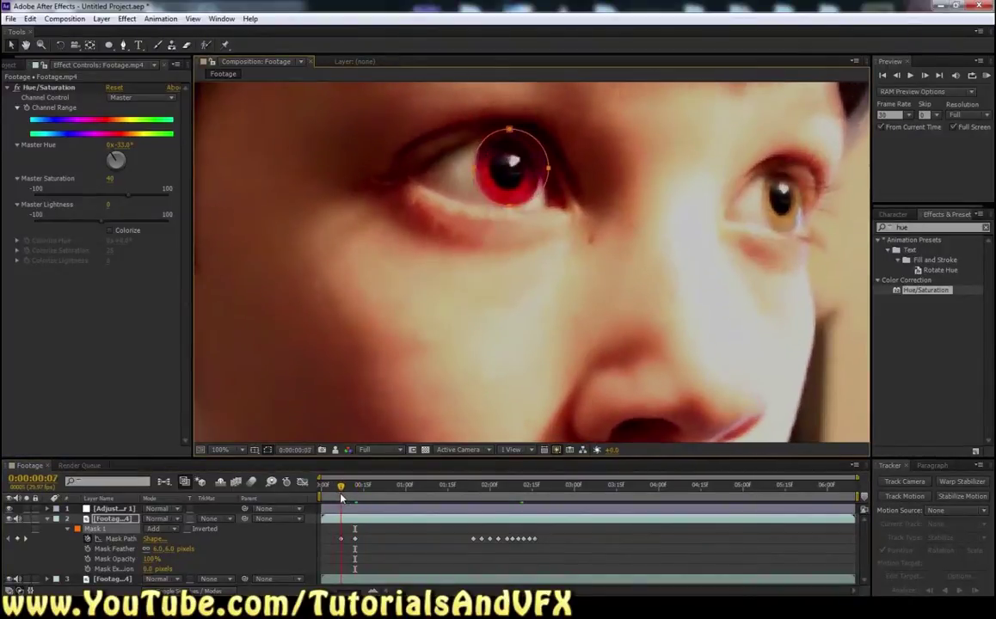
left_click(555, 179)
left_click_drag(551, 172, 541, 176)
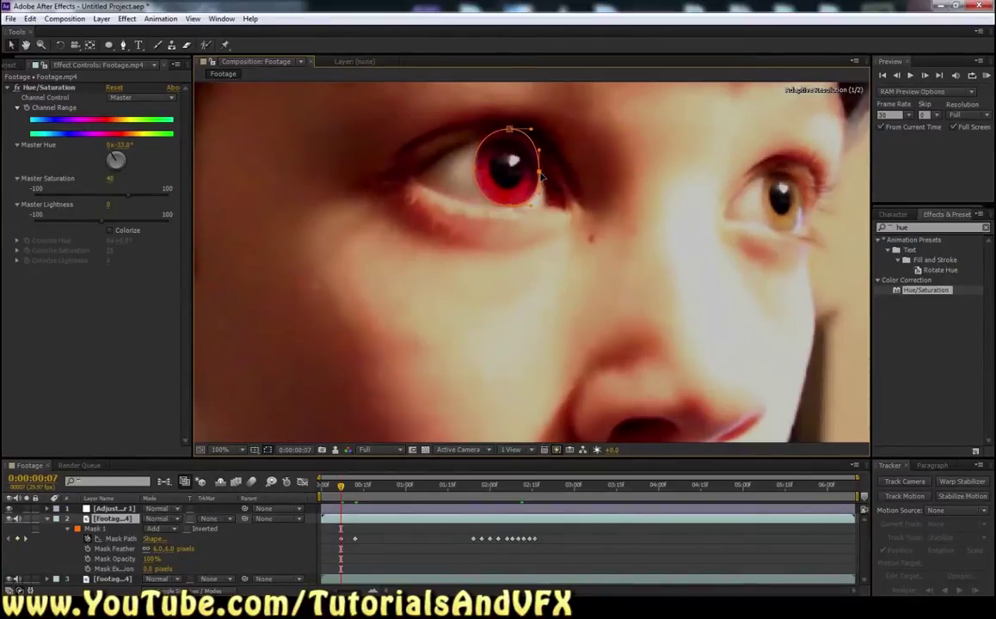
left_click_drag(511, 130, 542, 157)
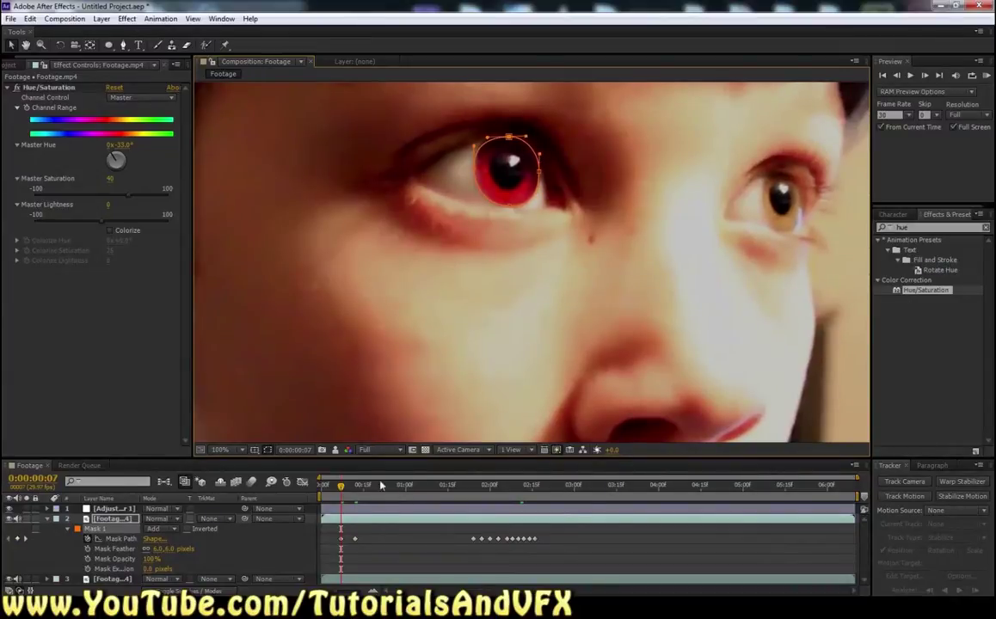
left_click(268, 450)
Move the whole of Mask 1 up over the iris at 0:00:00:02
left_click_drag(339, 492, 325, 493)
left_click(267, 451)
mouse_move(514, 139)
left_mouse_down()
mouse_move(513, 128)
mouse_move(513, 137)
left_mouse_up()
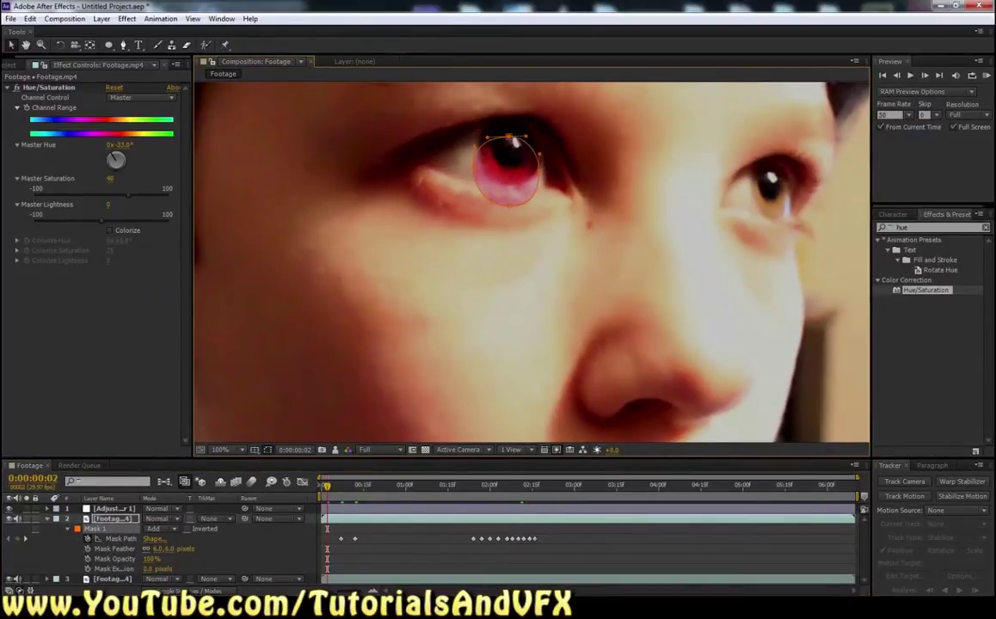
left_click(103, 549)
left_click(160, 543)
left_click(112, 532)
left_click_drag(510, 137, 512, 117)
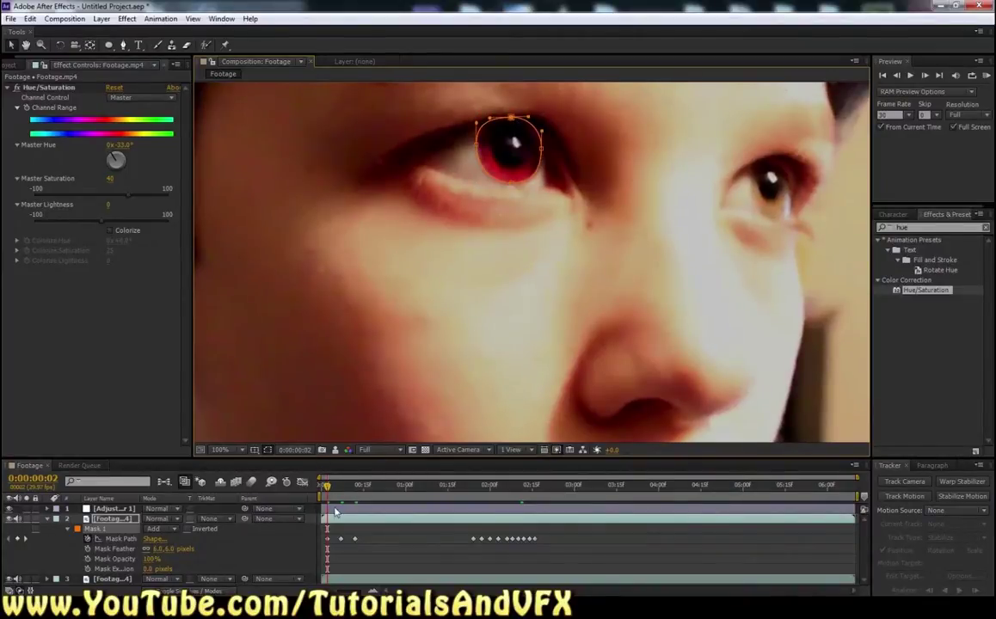
Move the whole mask up onto the partly covered iris at 0:00:00:00
left_click_drag(326, 486, 322, 488)
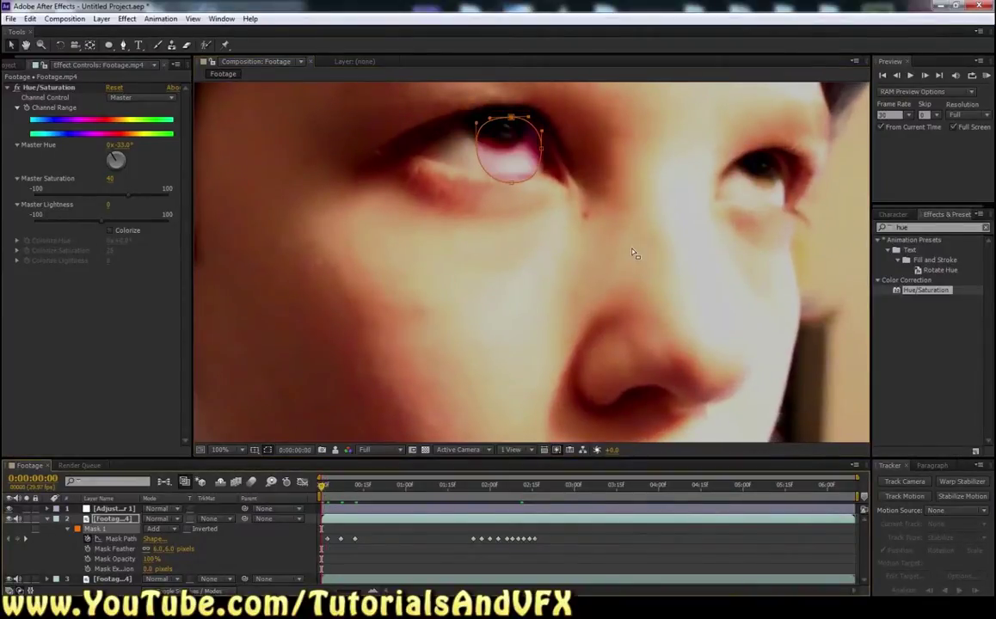
double_click(520, 162)
left_click_drag(514, 125, 502, 93)
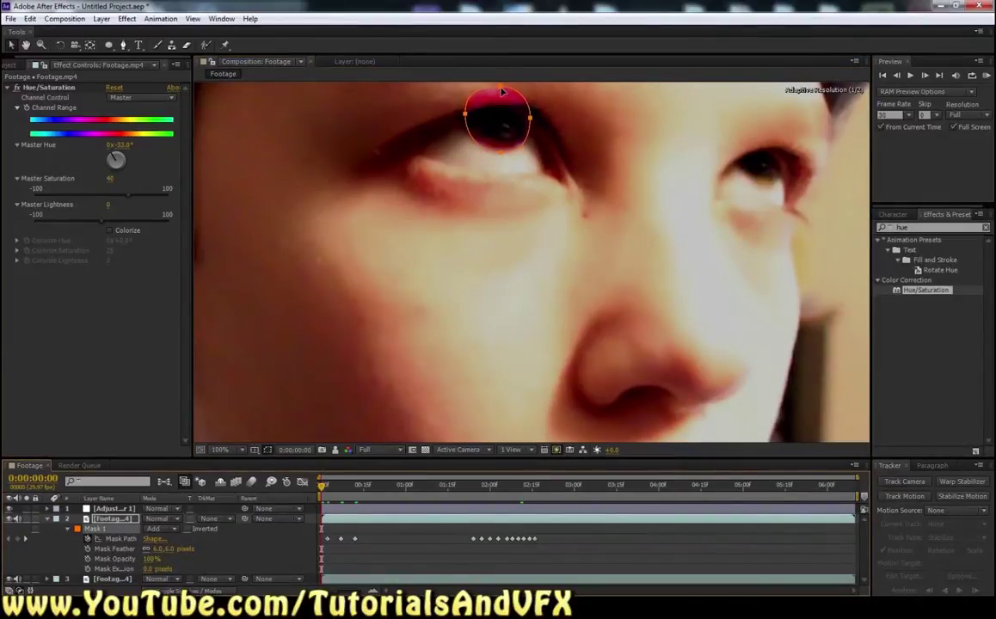
Flatten Mask 1's top edge along the upper eyelid at 0:00:00:00 by adjusting its top and left points, then hide the outlines
left_click_drag(502, 87, 462, 114)
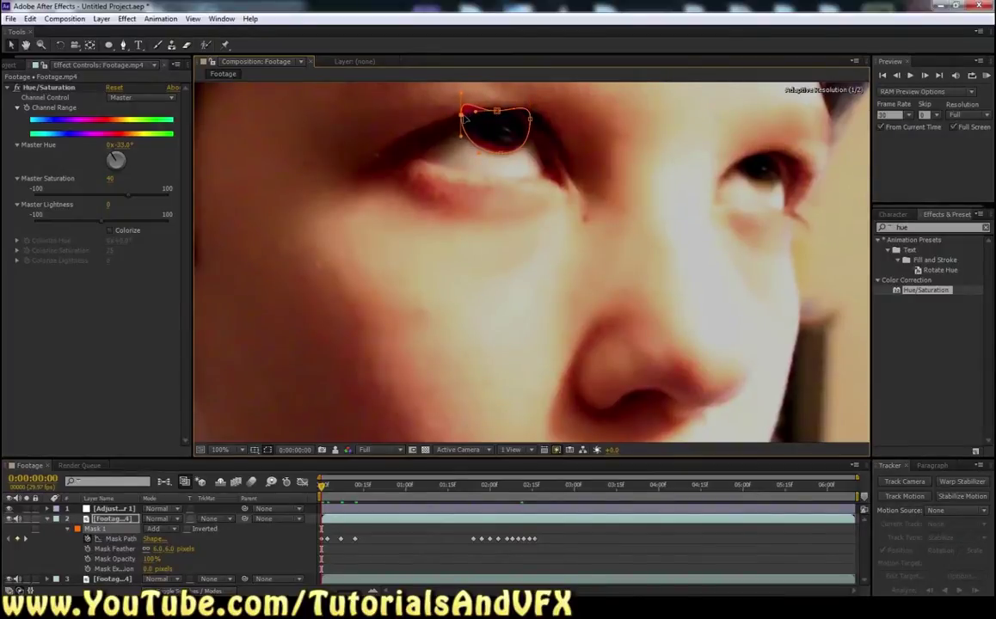
left_click_drag(462, 98, 462, 107)
left_click(529, 119)
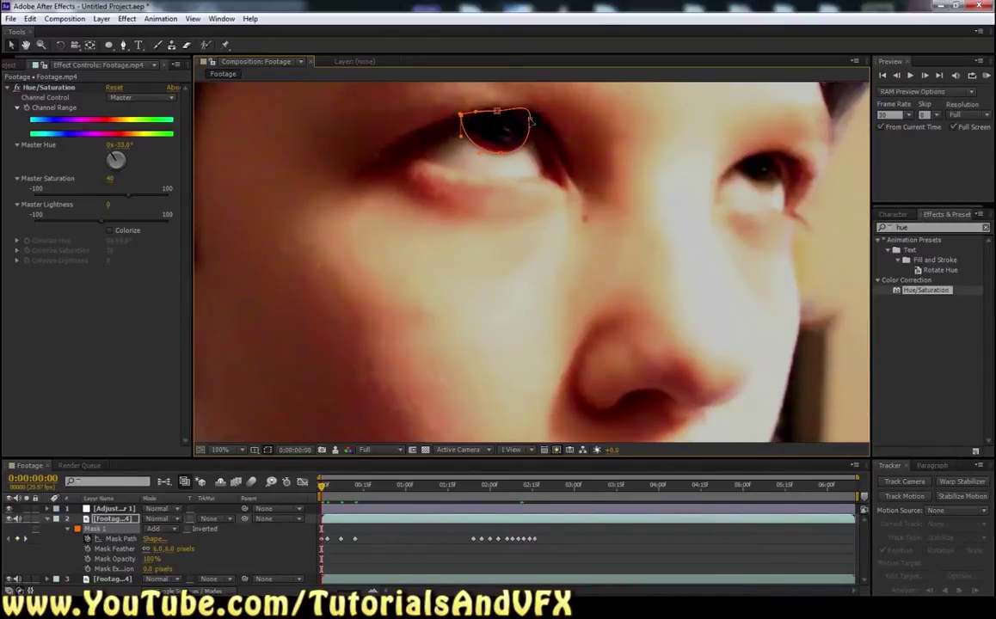
left_click_drag(498, 112, 499, 111)
left_click_drag(498, 111, 501, 109)
key("ctrl+z")
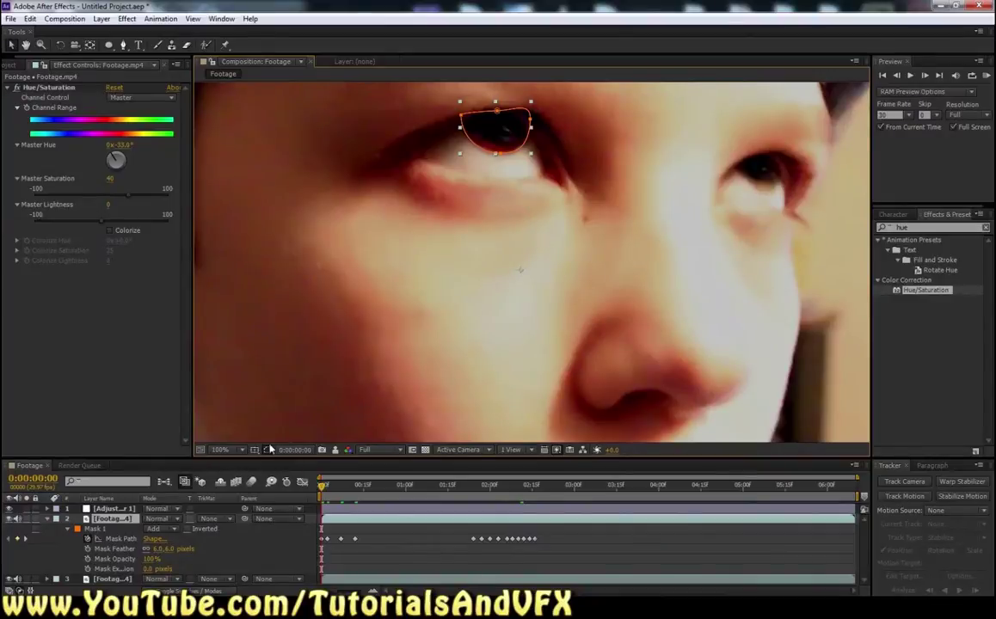
left_click(266, 451)
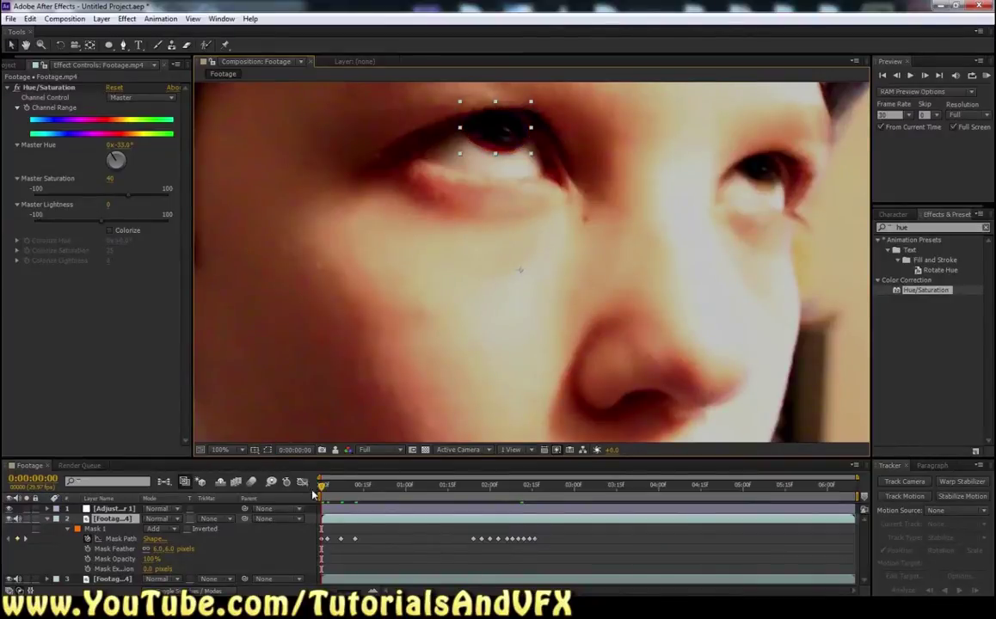
Adjust Mask 1's bottom, top and left points to fit the iris at 0:00:00:04
left_click_drag(324, 488, 333, 488)
left_click(267, 451)
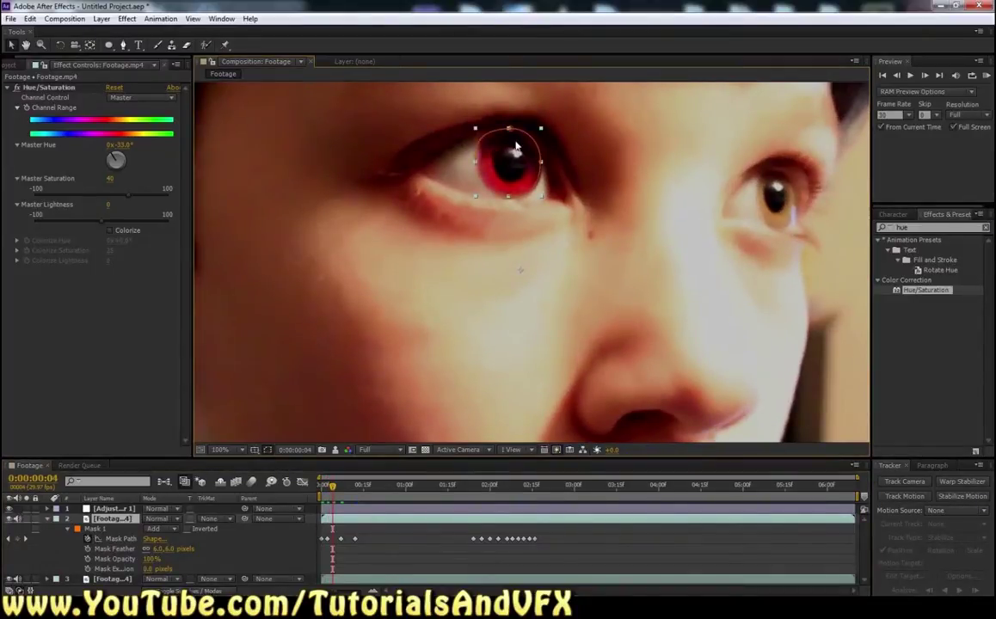
left_click_drag(507, 197, 511, 199)
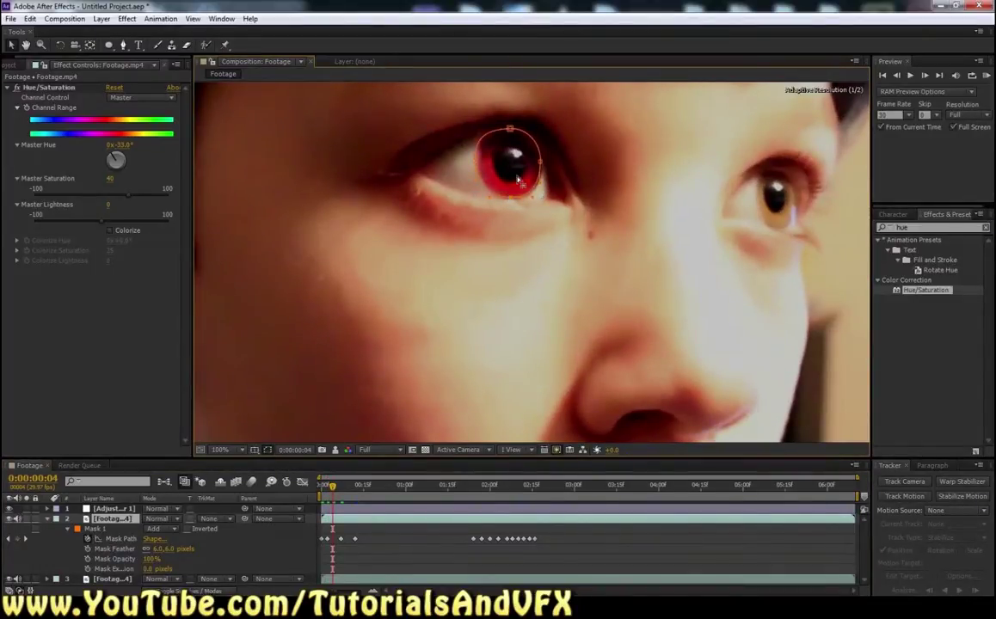
left_click_drag(511, 129, 480, 162)
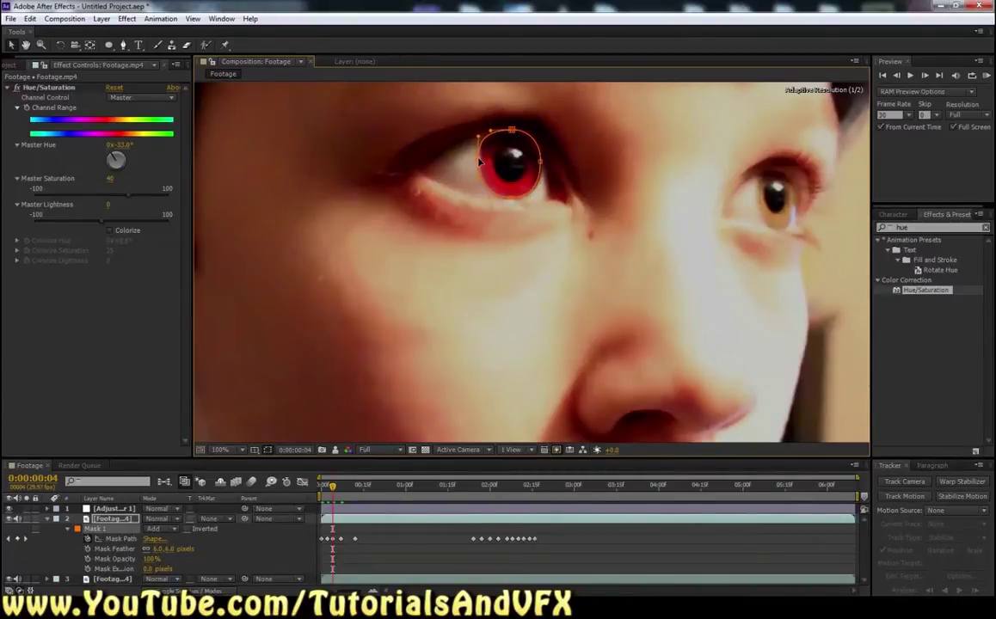
Check the opening frames and move the whole of Mask 1 onto the iris at 0:00:00:08
left_click(326, 487)
left_click_drag(326, 487, 344, 487)
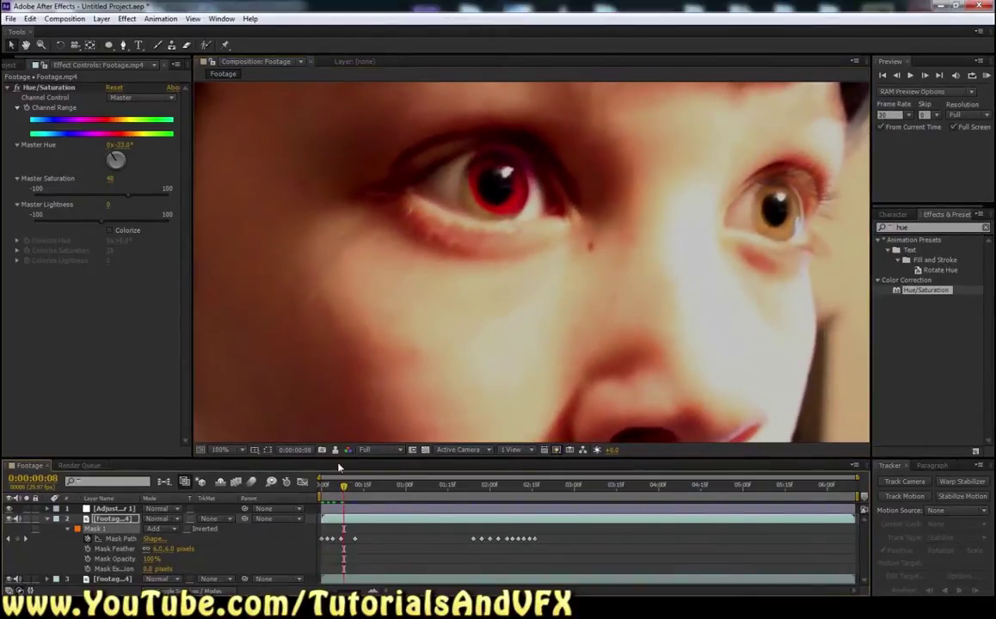
left_click(122, 538)
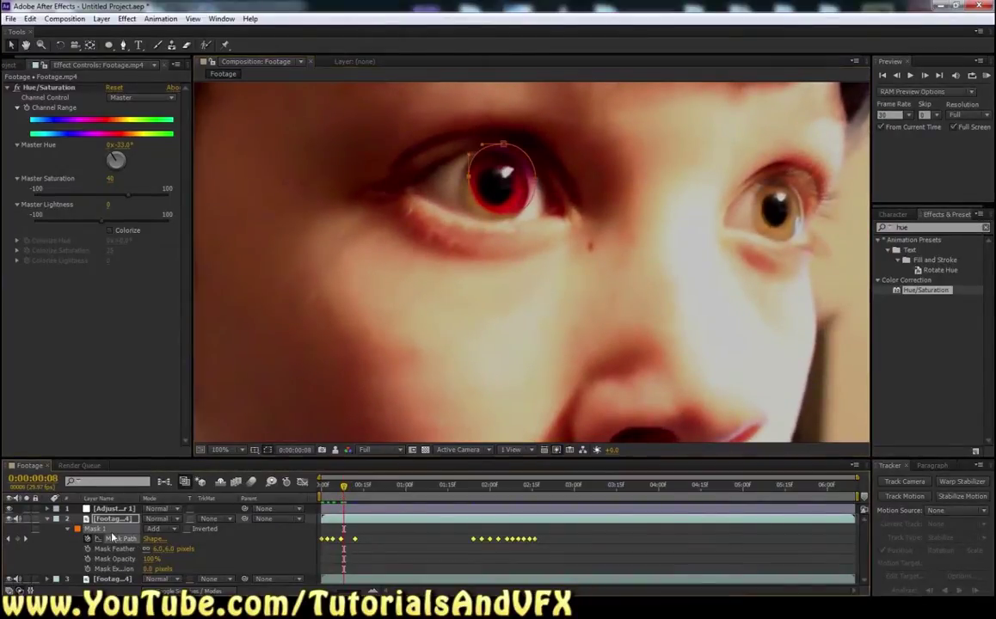
left_click(155, 537)
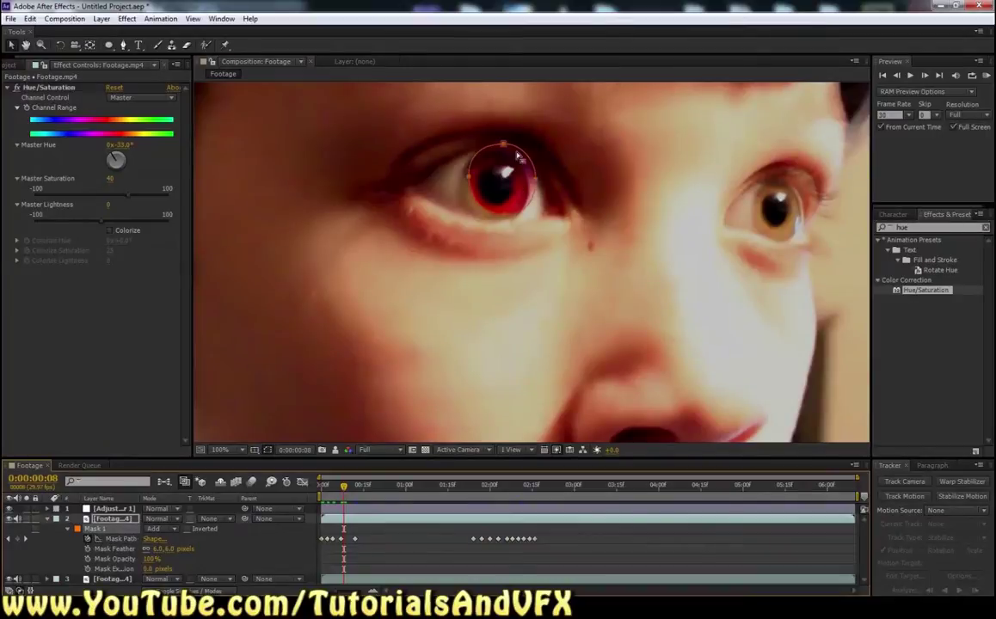
left_click_drag(506, 148, 498, 157)
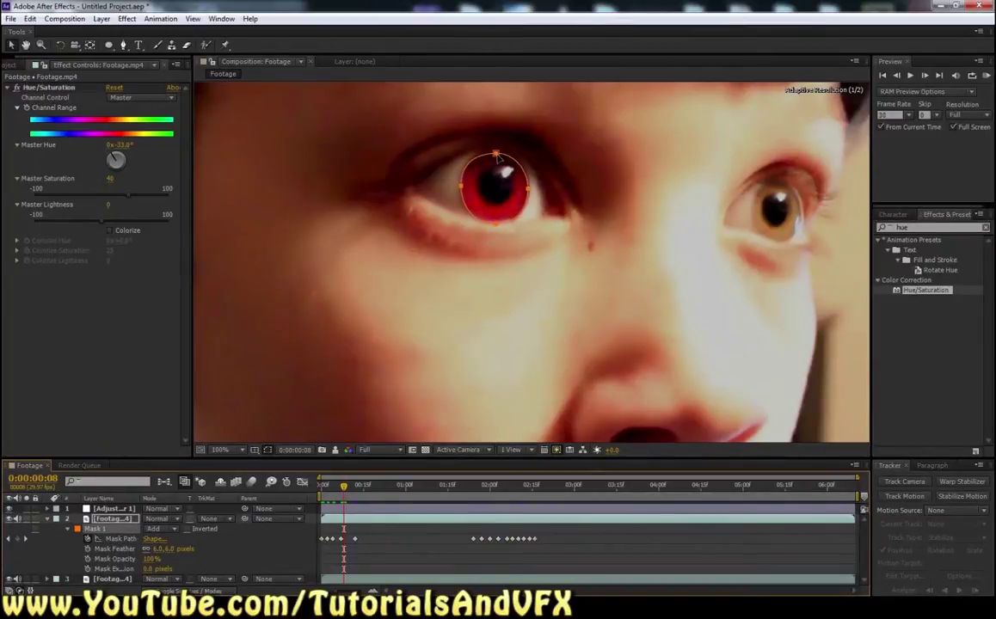
Move the whole of Mask 1 back onto the iris at 0:00:00:24 and at 0:00:01:06
left_click(269, 450)
left_click_drag(347, 488, 389, 487)
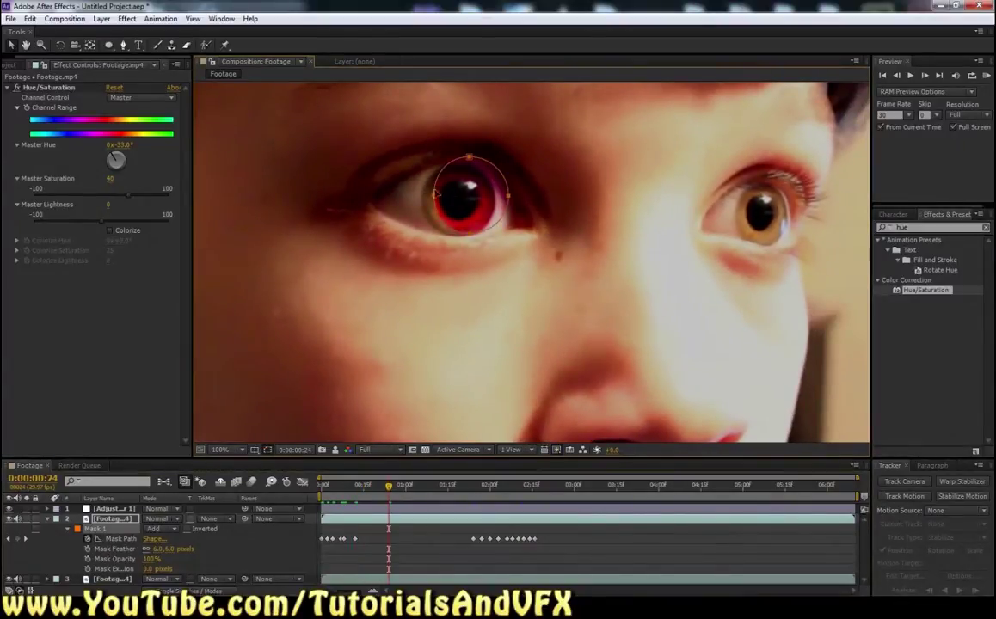
left_click_drag(469, 159, 456, 162)
left_click(422, 487)
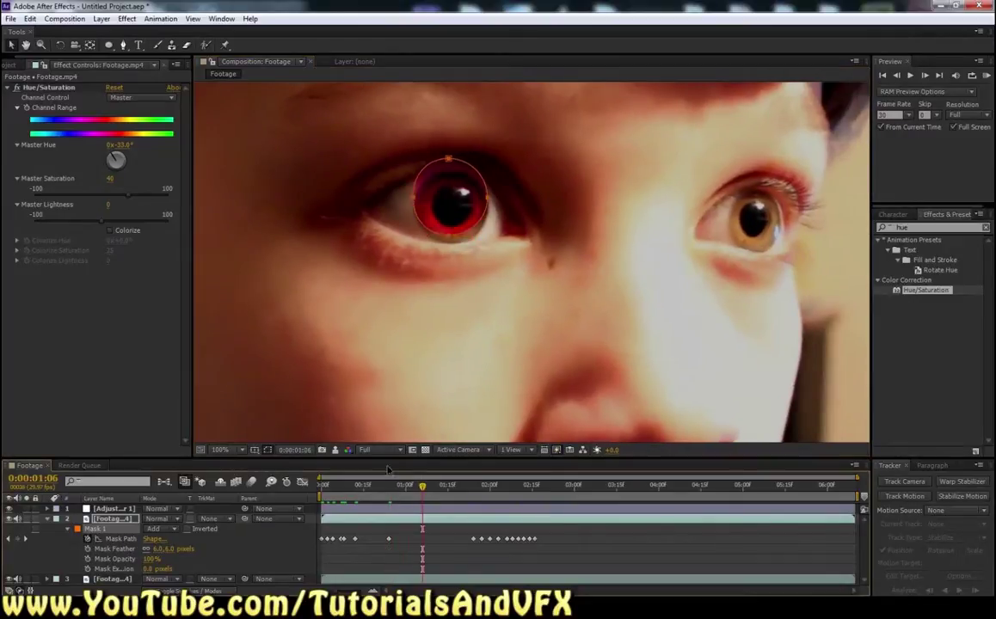
left_click_drag(446, 168, 450, 177)
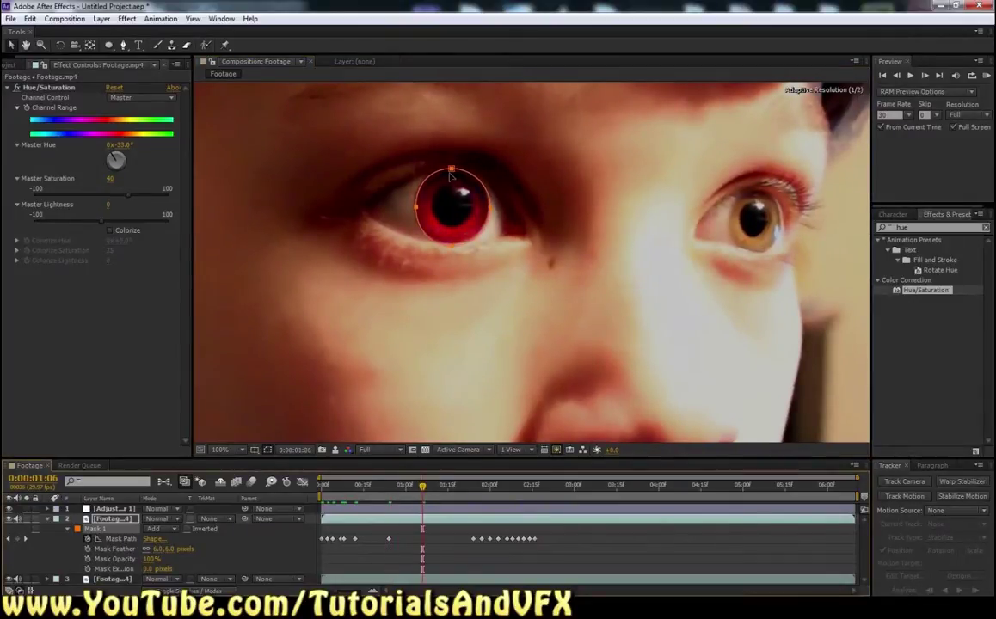
Reposition Mask 1 over the iris at 0:00:01:15 and at 0:00:01:20
left_click(448, 487)
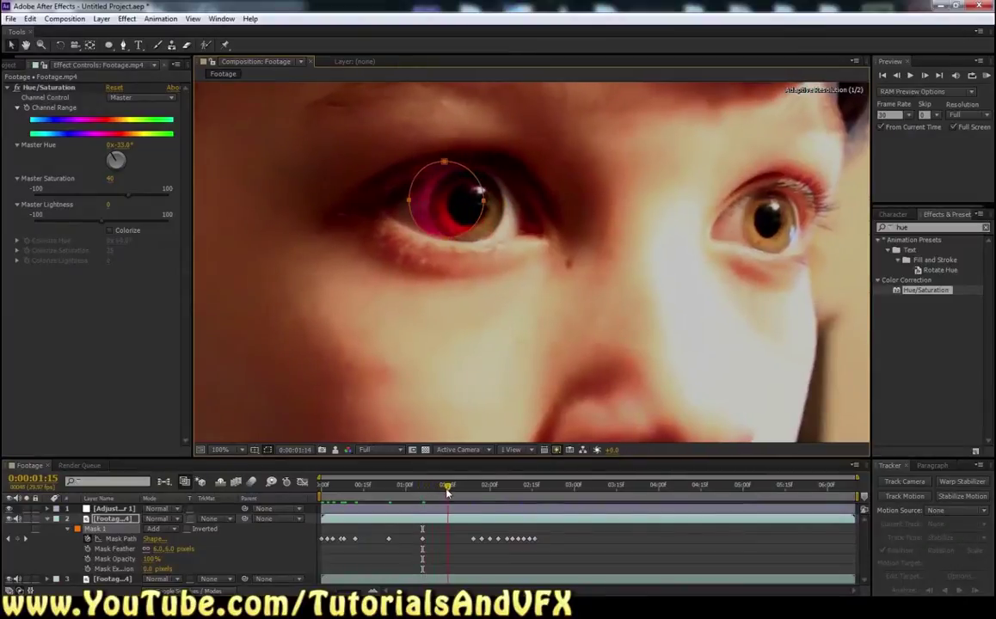
left_click_drag(453, 167, 475, 174)
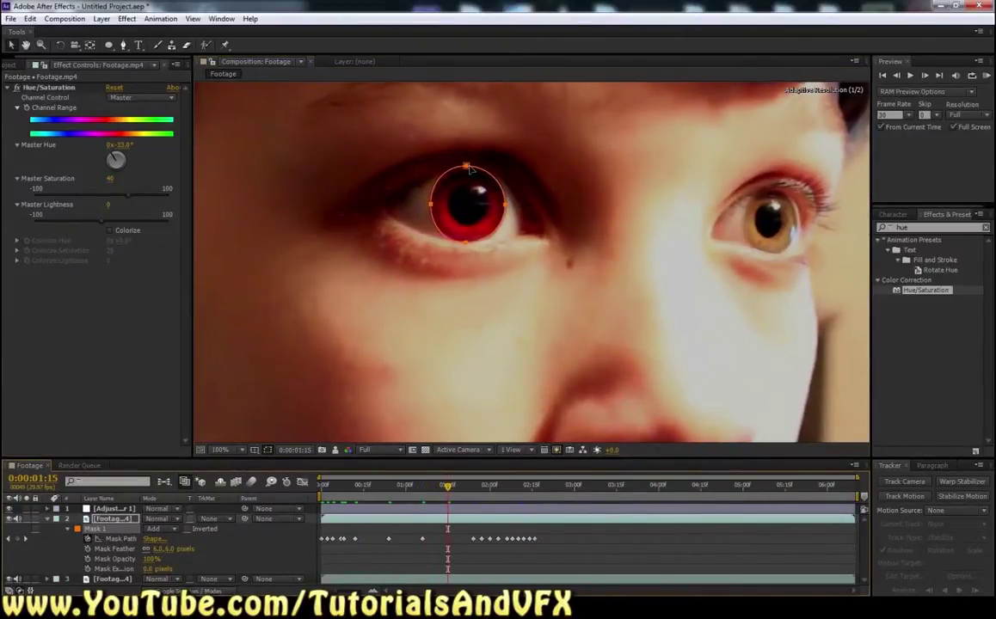
left_click(462, 487)
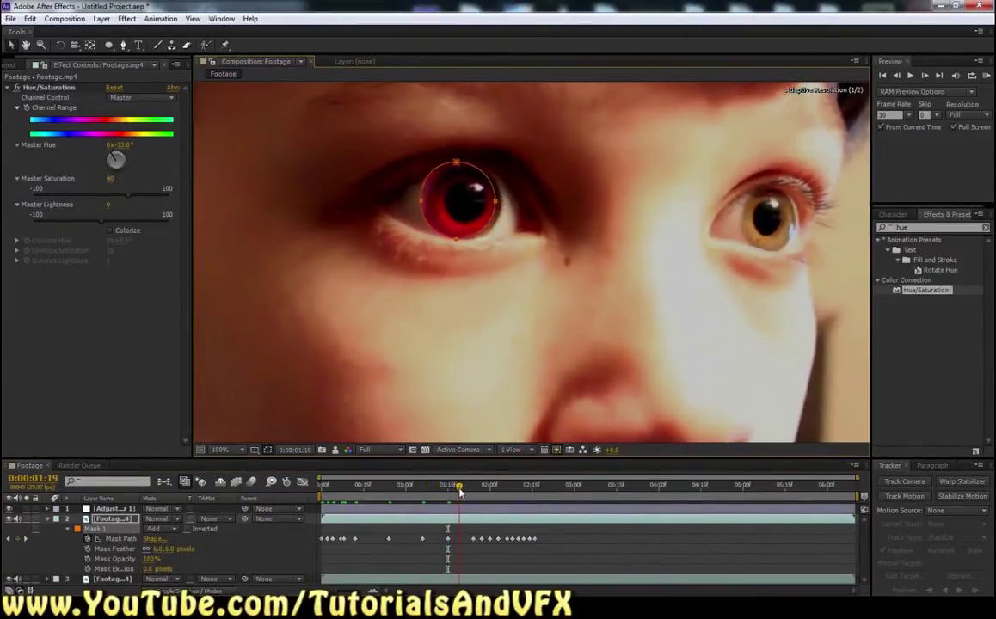
left_click_drag(449, 161, 456, 163)
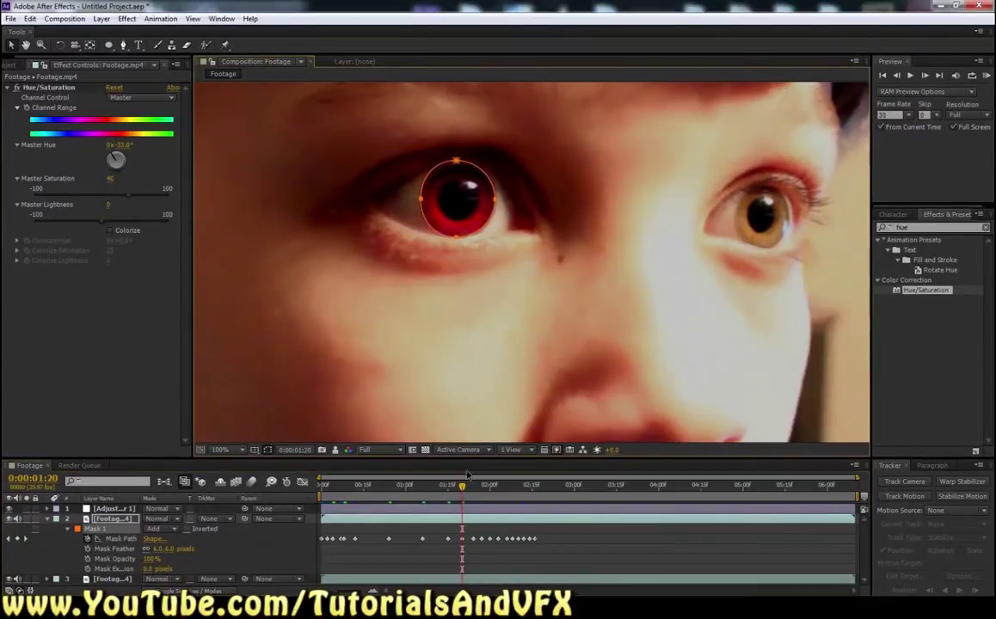
Correct Mask 1's position on the iris at the in-between frames 0:00:01:11 and 0:00:00:29
left_click_drag(463, 490, 438, 502)
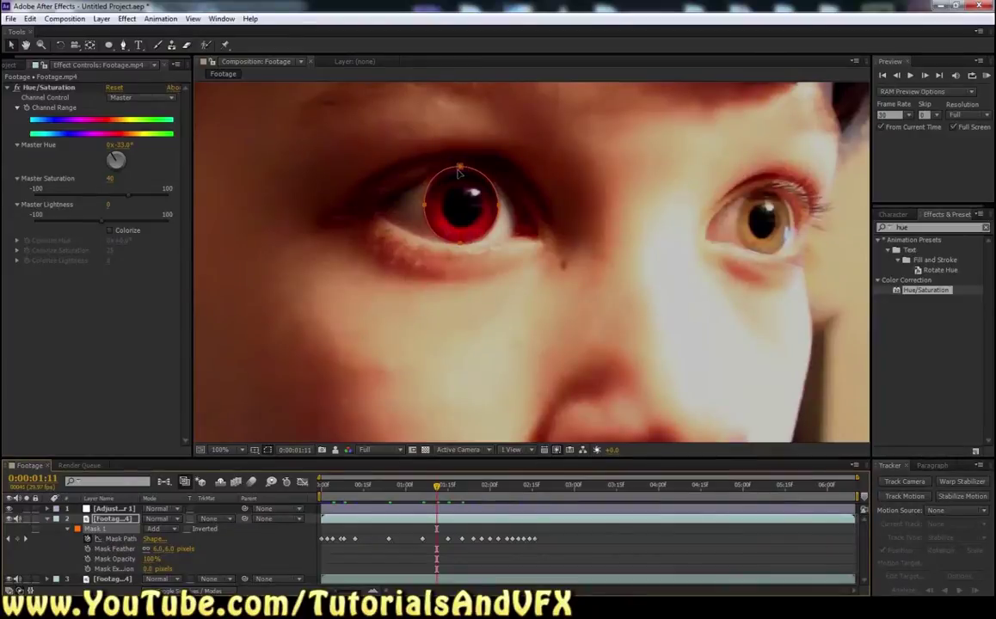
left_click_drag(436, 490, 403, 490)
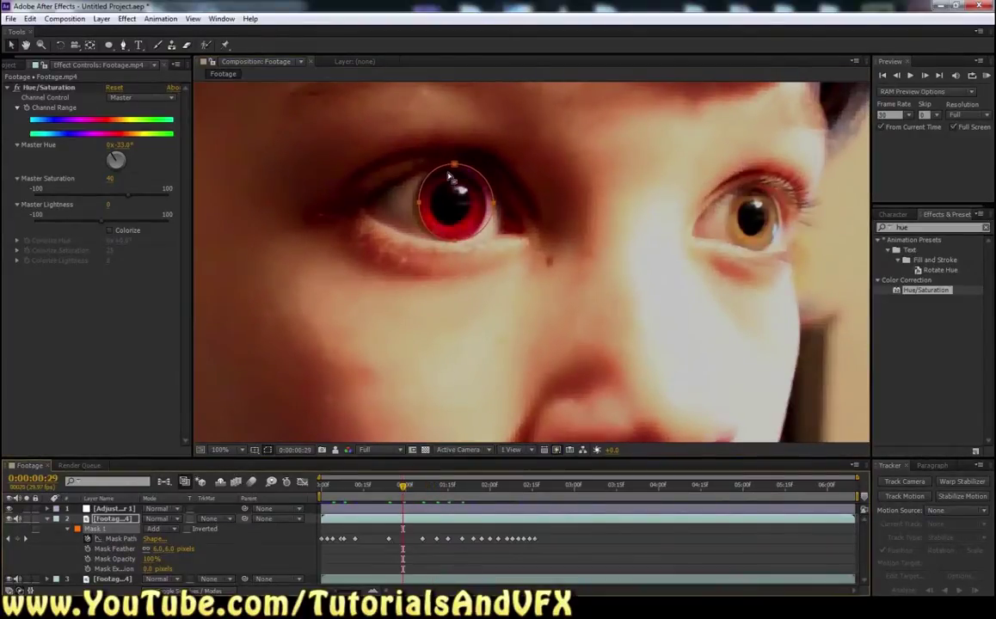
left_click_drag(451, 172, 445, 172)
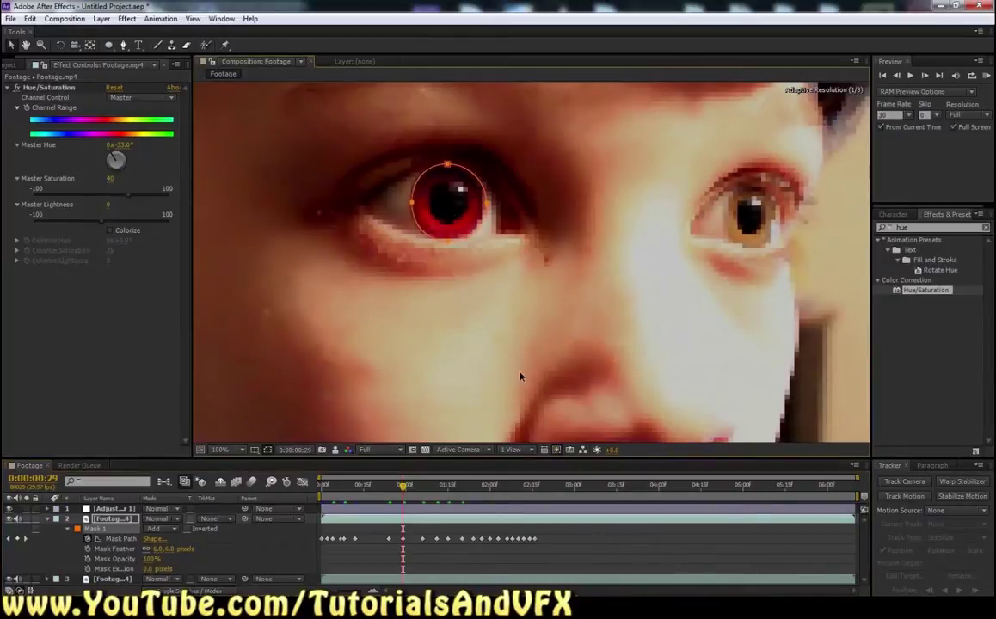
Nudge Mask 1 onto the iris at 0:00:00:18 and at 0:00:00:15
left_click_drag(403, 488, 372, 488)
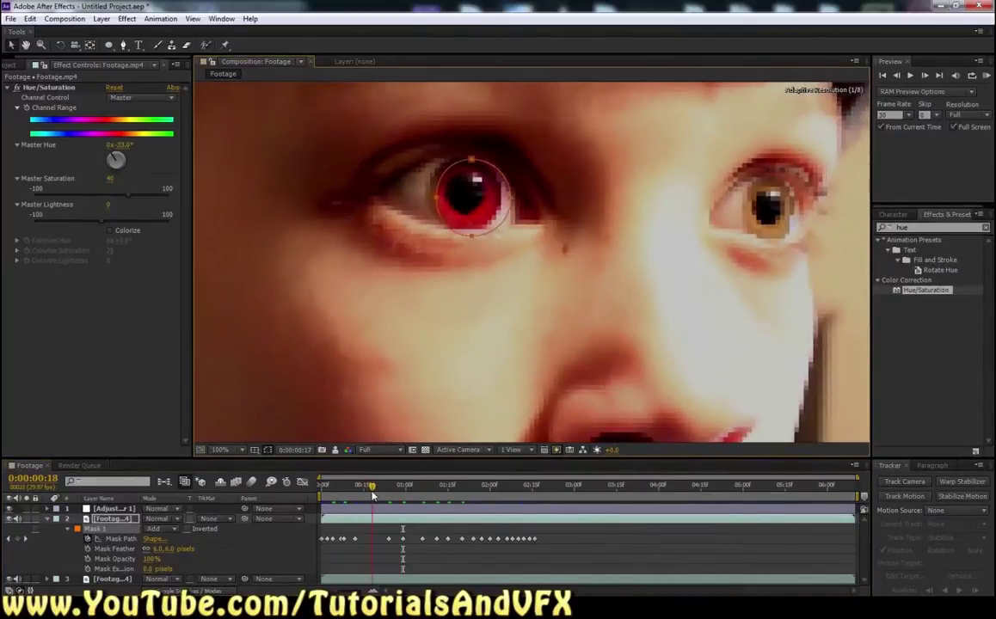
left_click_drag(473, 166, 468, 162)
mouse_move(374, 489)
left_mouse_down()
mouse_move(407, 488)
mouse_move(364, 490)
left_mouse_up()
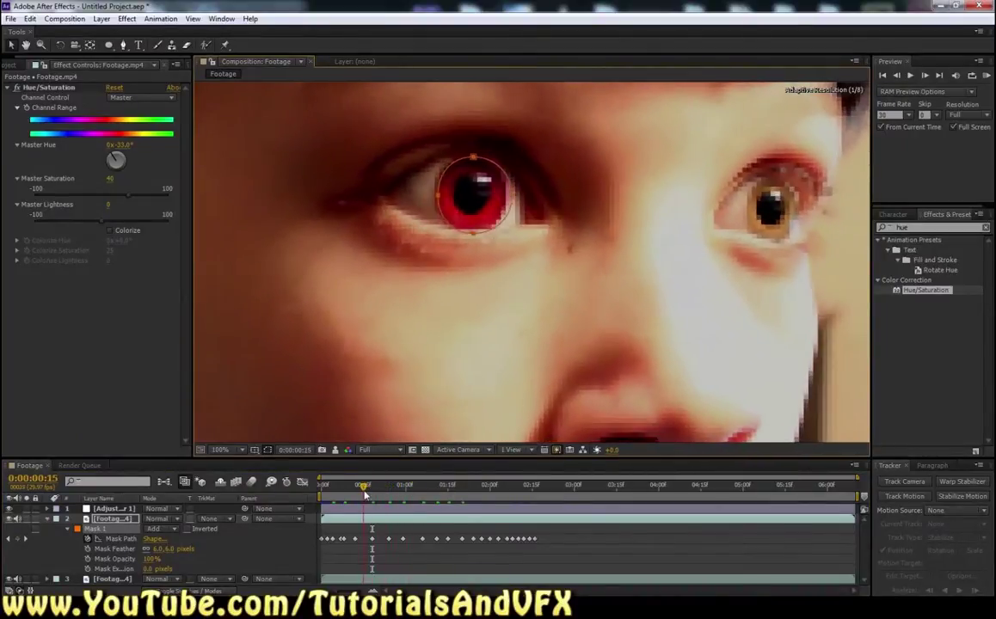
left_click_drag(475, 160, 469, 158)
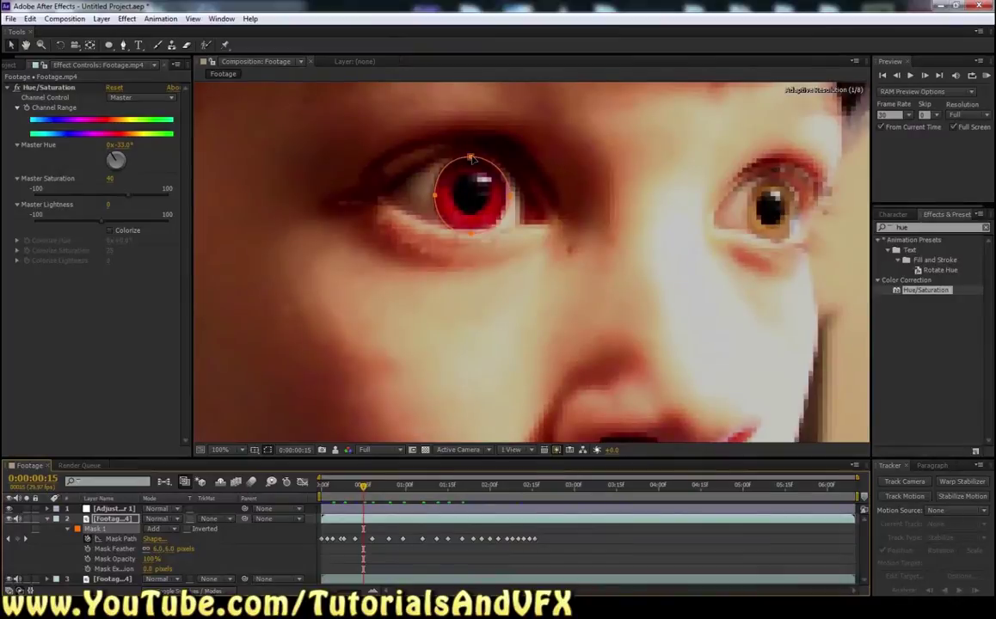
Align Mask 1 with the iris at 0:00:00:20, 0:00:00:26 and 0:00:01:02
left_click(376, 491)
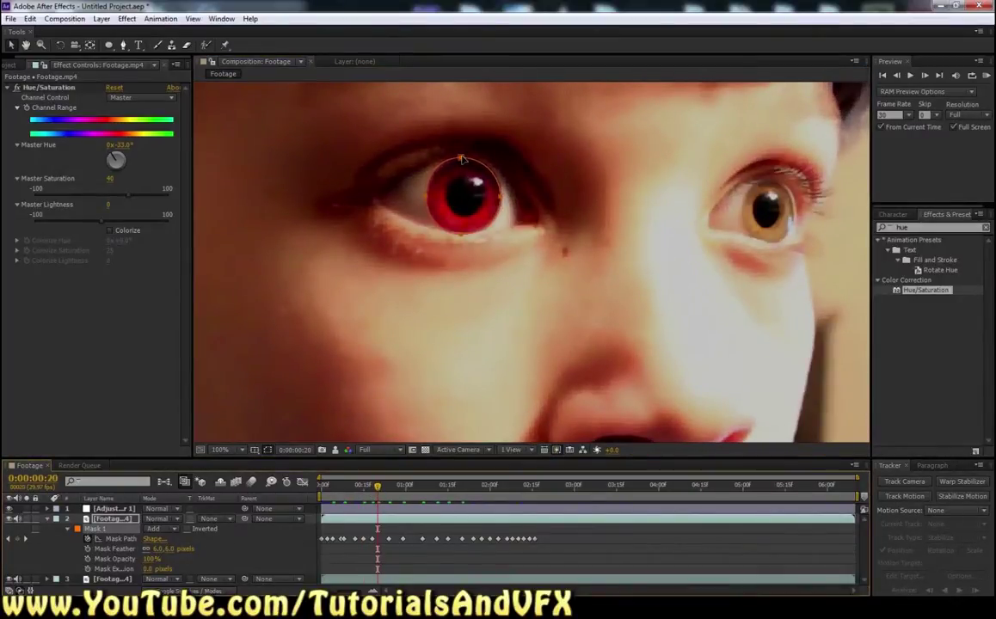
left_click_drag(378, 488, 395, 491)
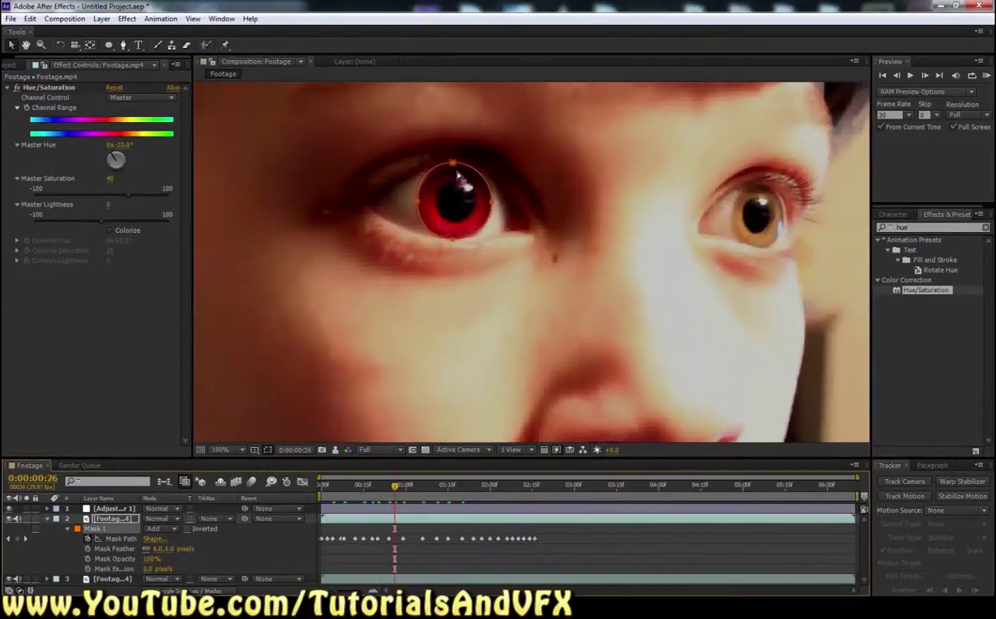
left_click(404, 490)
left_click(408, 490)
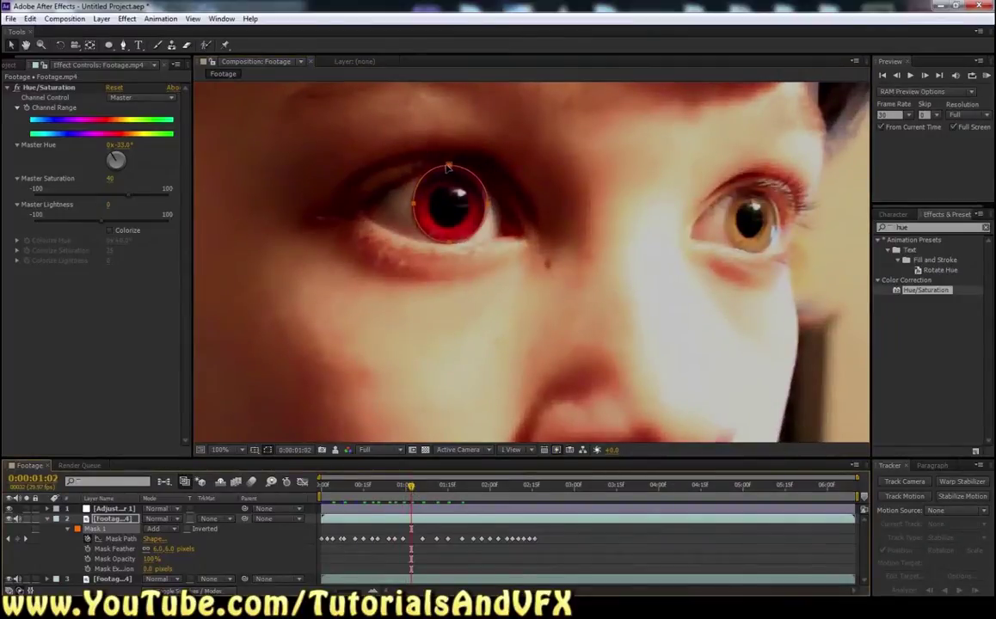
left_click_drag(445, 169, 446, 173)
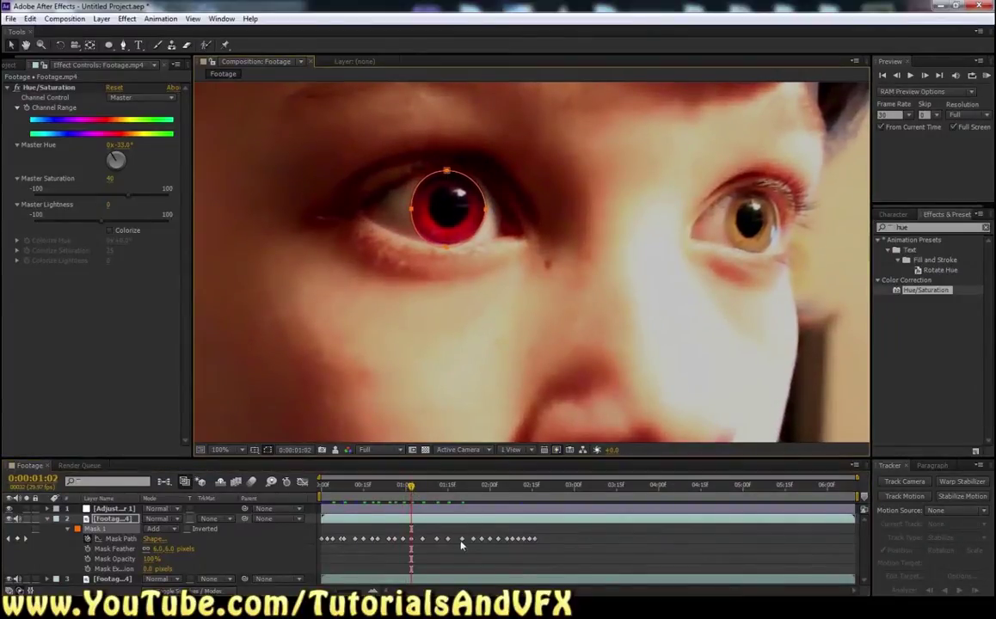
Trim the end of the adjustment layer and both footage layers to the last mask keyframe at 0:00:02:16
key("Home")
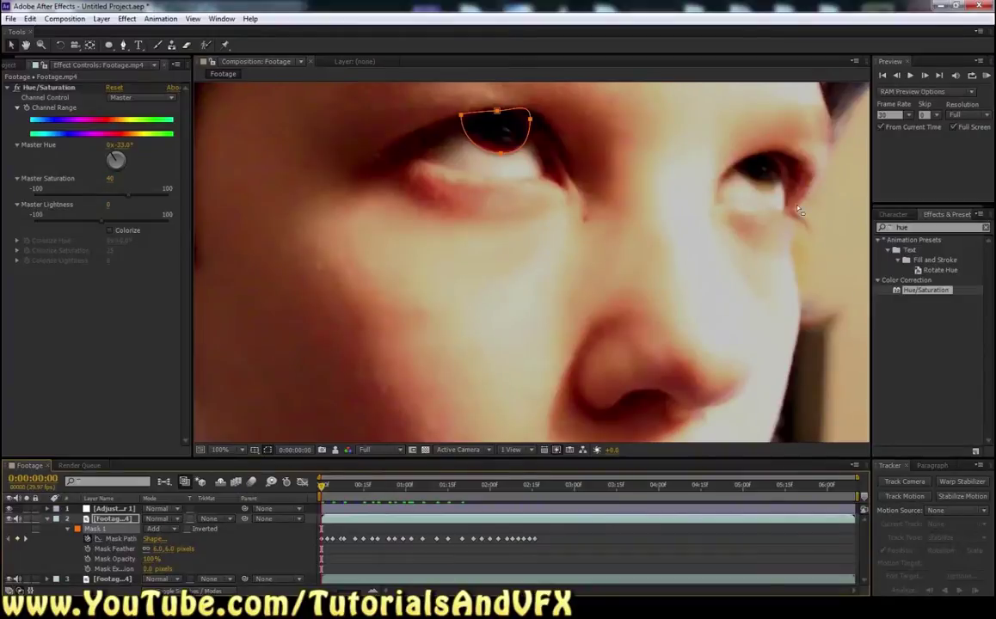
left_click_drag(324, 488, 537, 514)
left_click(553, 517)
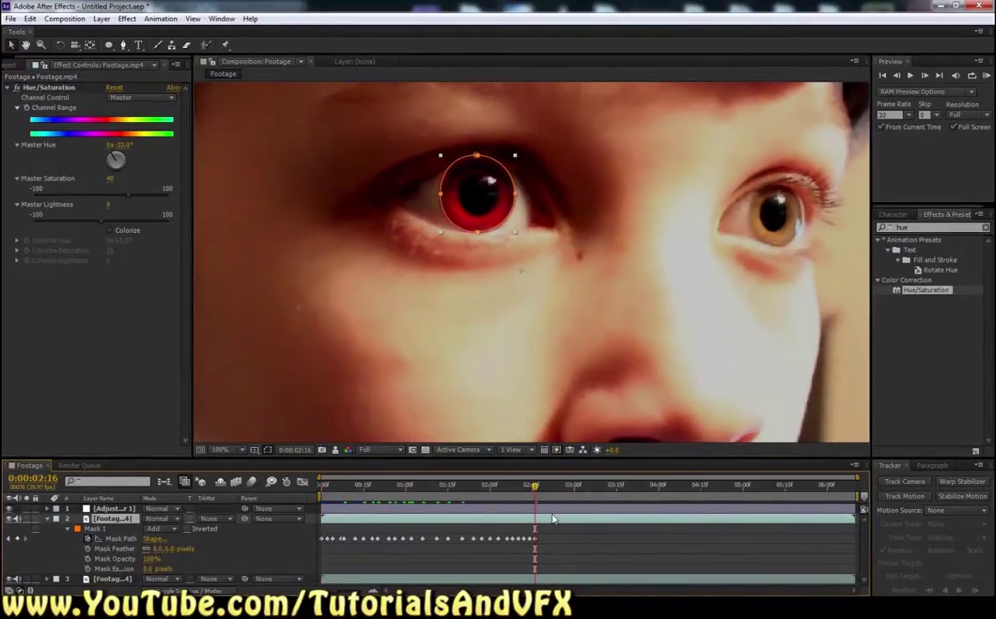
key("ctrl+shift+bracketright")
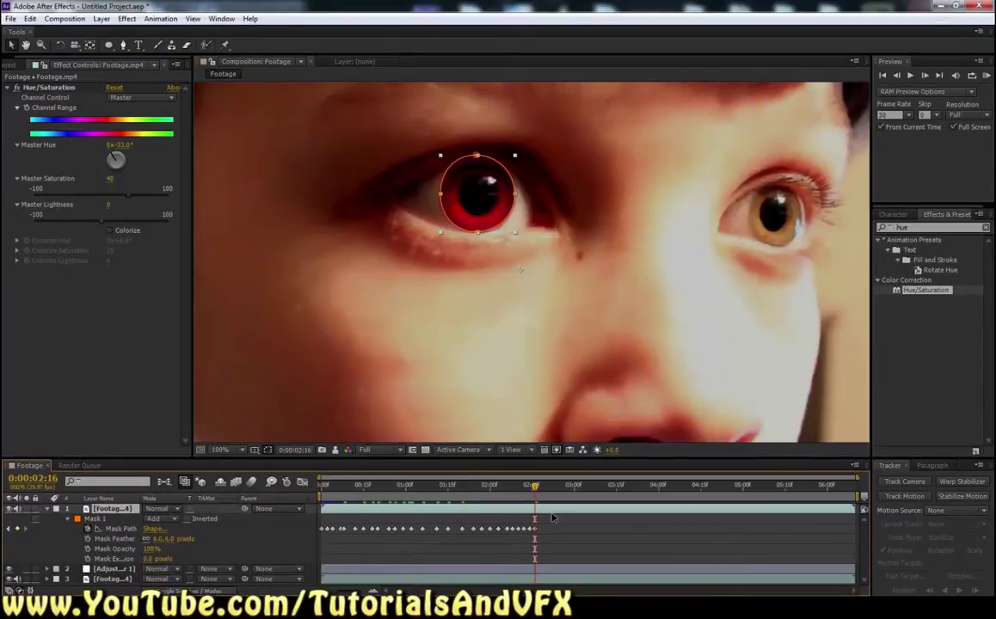
key("ctrl+z")
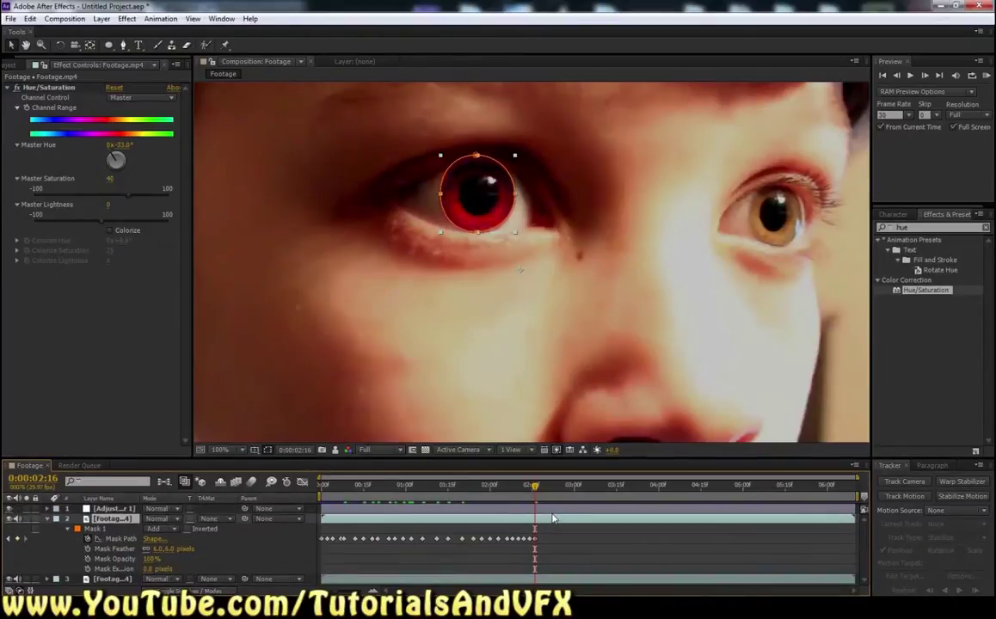
left_click(103, 580, "ctrl")
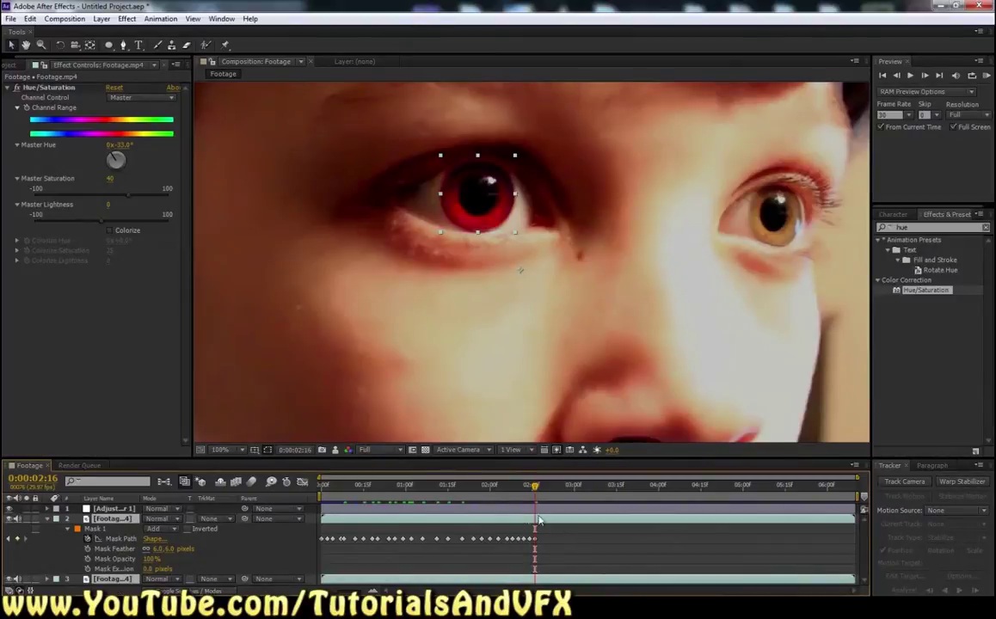
left_click(110, 511, "ctrl")
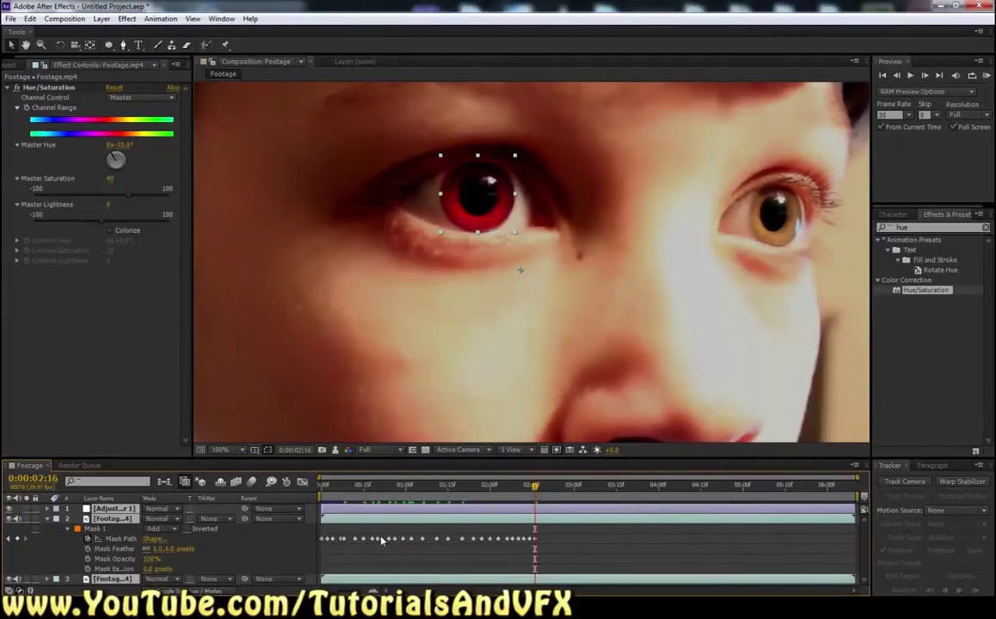
key("alt+bracketright")
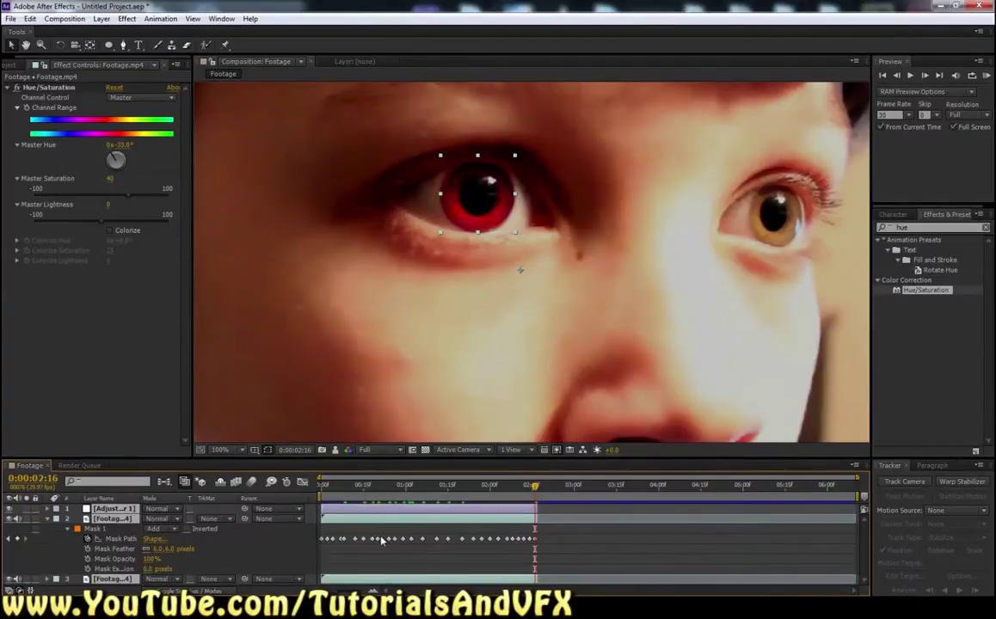
Run a RAM preview of the eye effect from the first frame and view the whole frame
left_click_drag(534, 488, 285, 516)
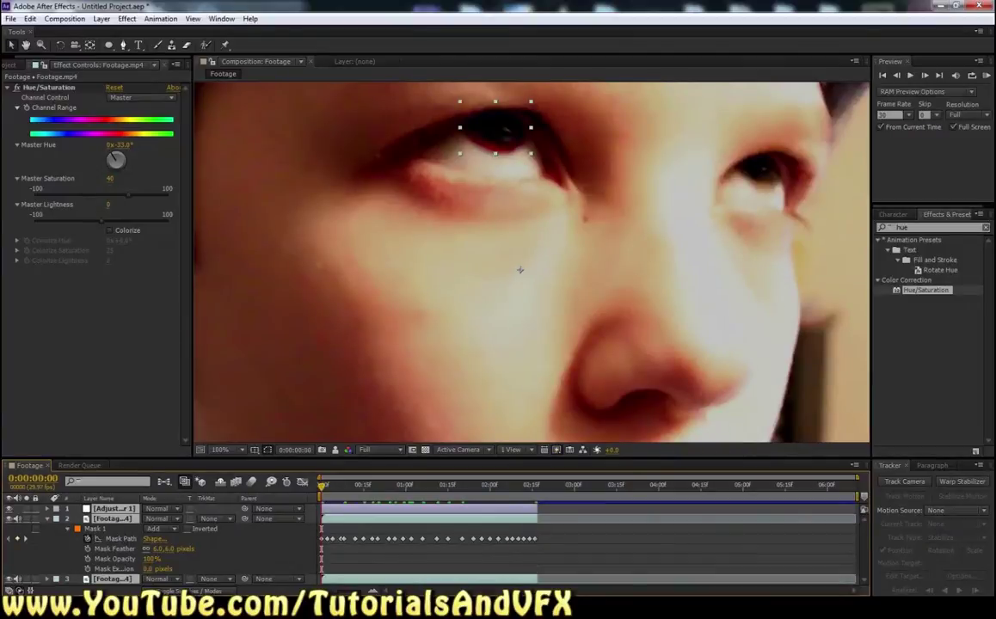
left_click(986, 76)
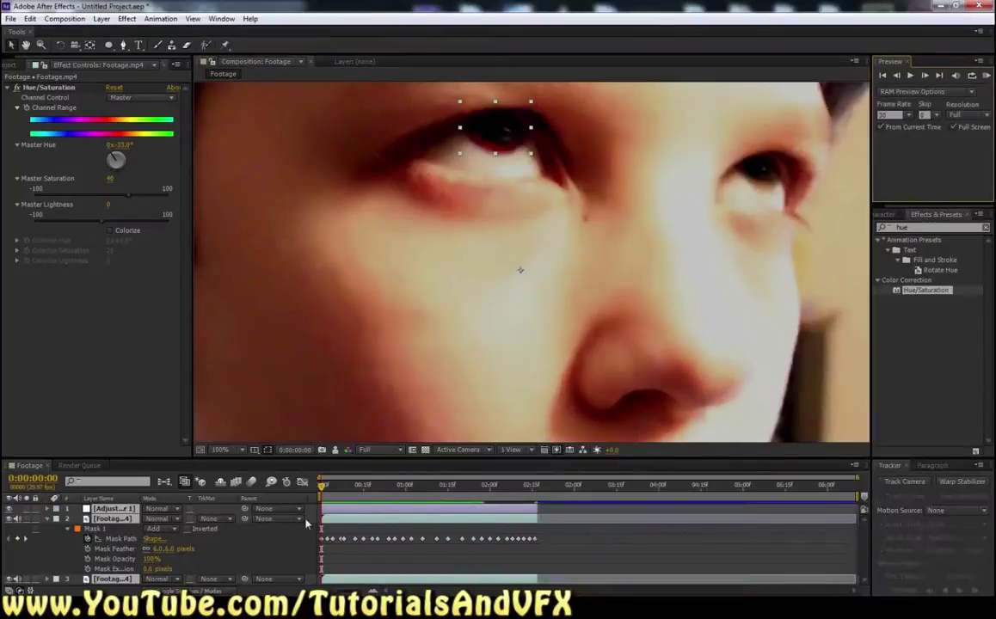
scroll(369, 307, "down", 4)
scroll(410, 344, "up", 2)
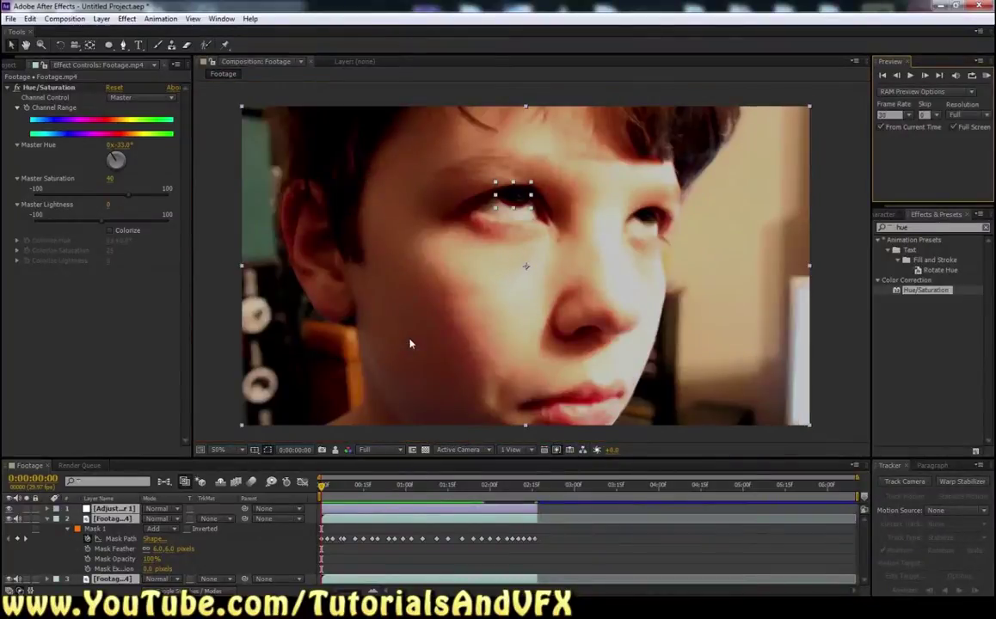
Apply Hue/Saturation to the original footage on layer 3 and set its Master Saturation to -55
left_click(112, 508)
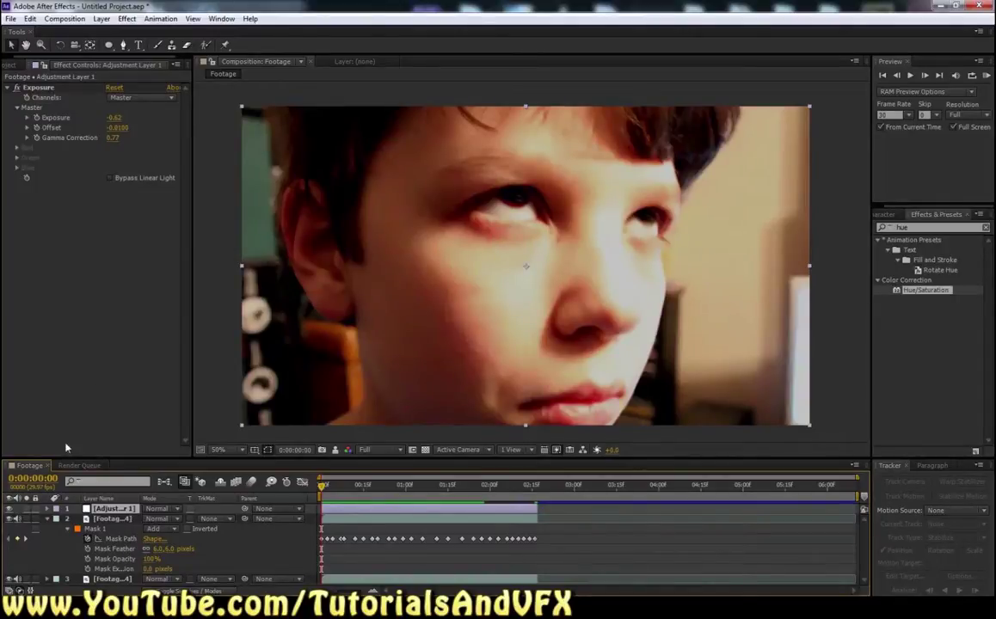
left_click_drag(330, 488, 425, 486)
left_click(114, 520)
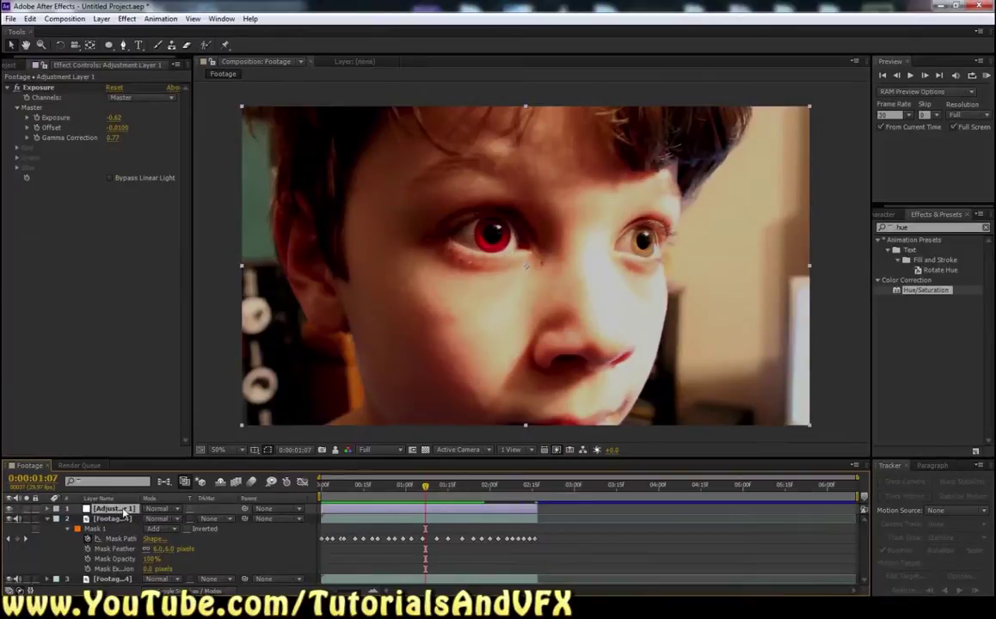
left_click(123, 522)
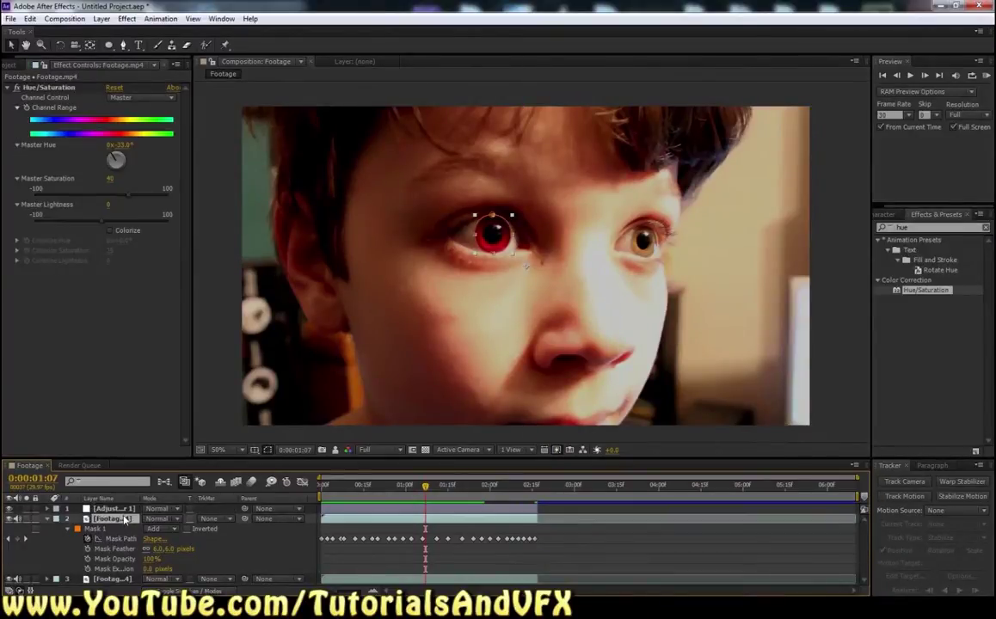
left_click(105, 580)
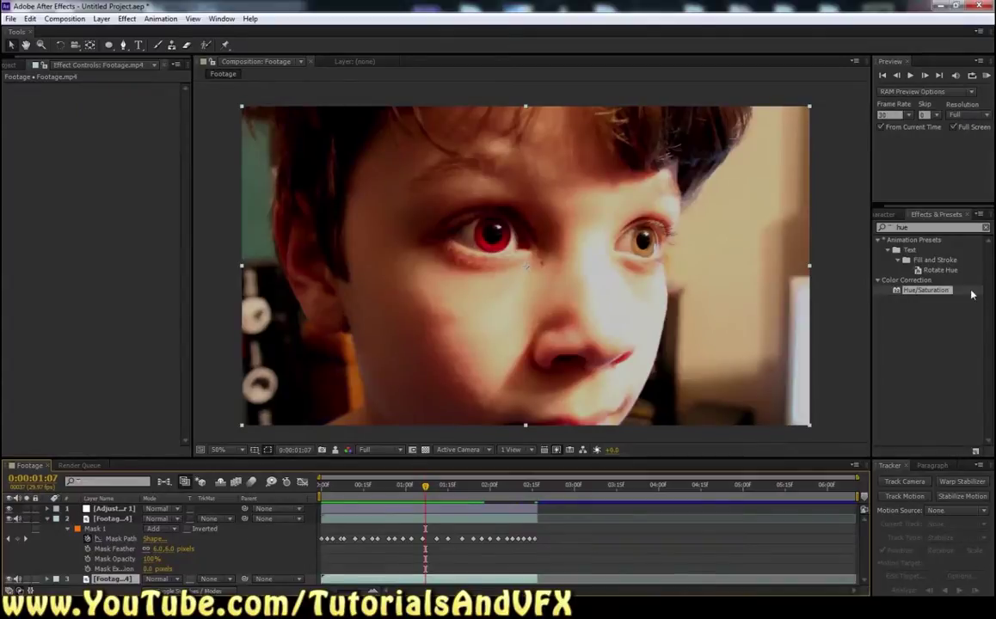
left_click_drag(931, 295, 110, 579)
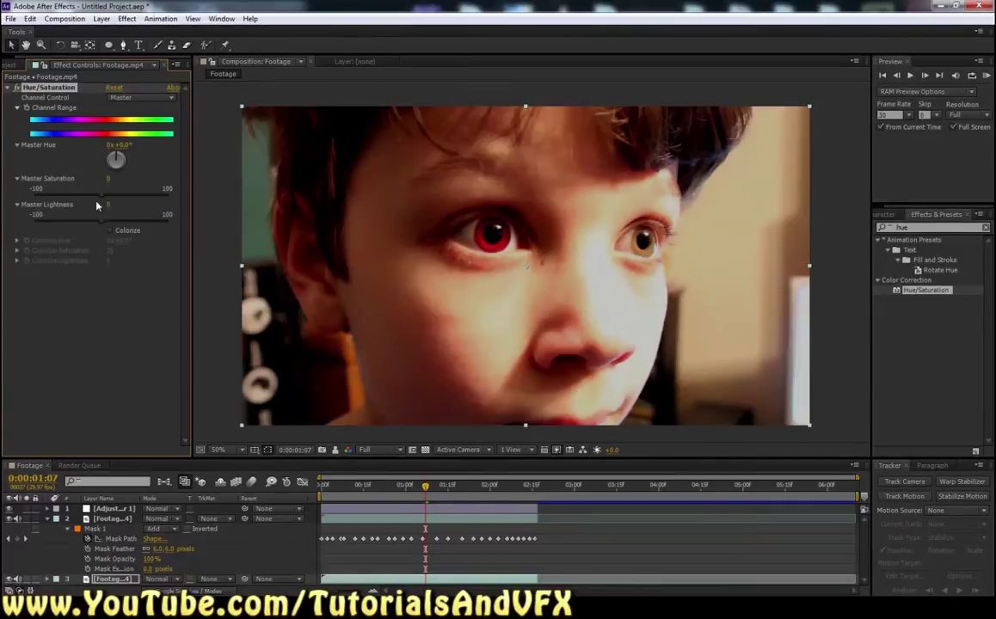
left_click_drag(98, 198, 66, 199)
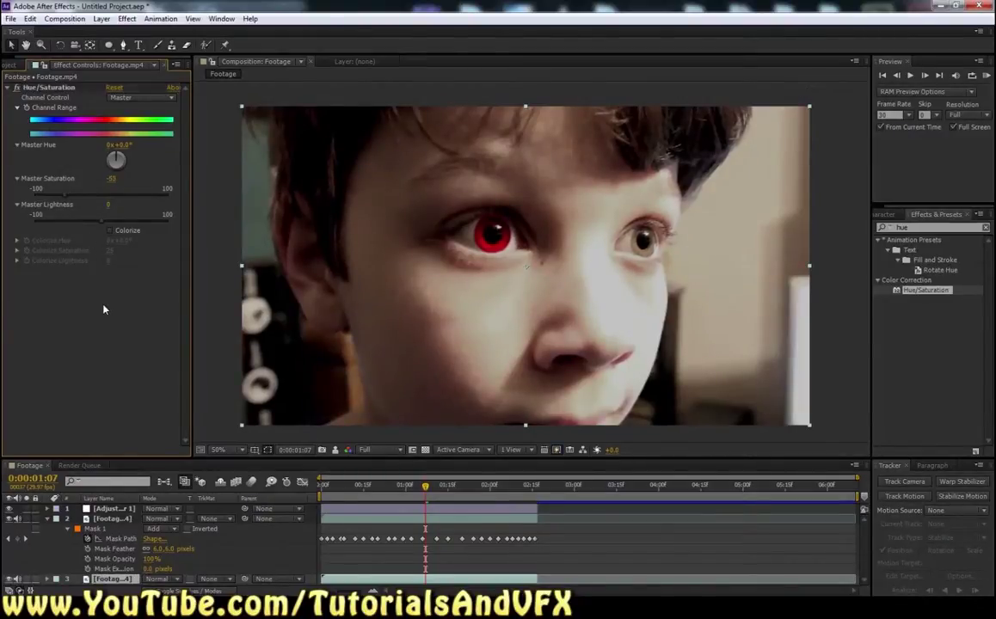
Compare the image with and without layer 3, the adjustment layer and the Hue/Saturation effect, leaving all of them on
left_click(10, 579)
left_click(10, 579)
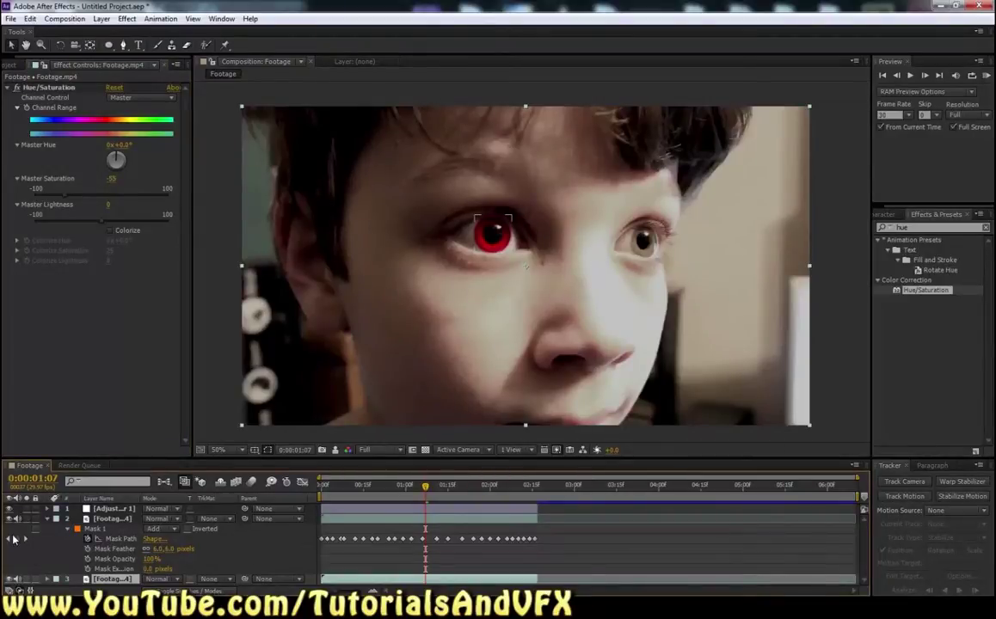
left_click(10, 510)
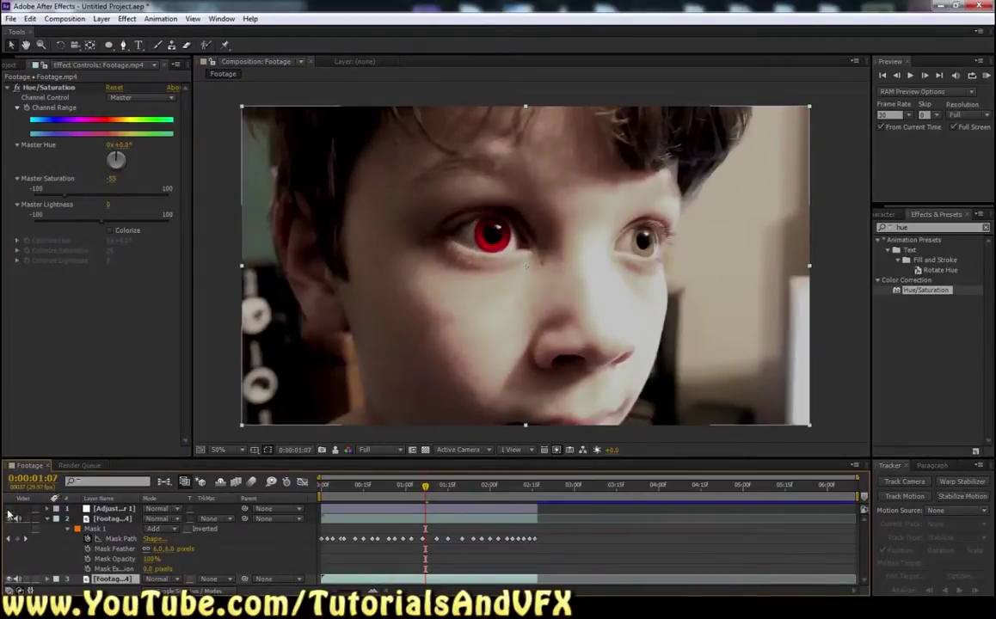
left_click(9, 509)
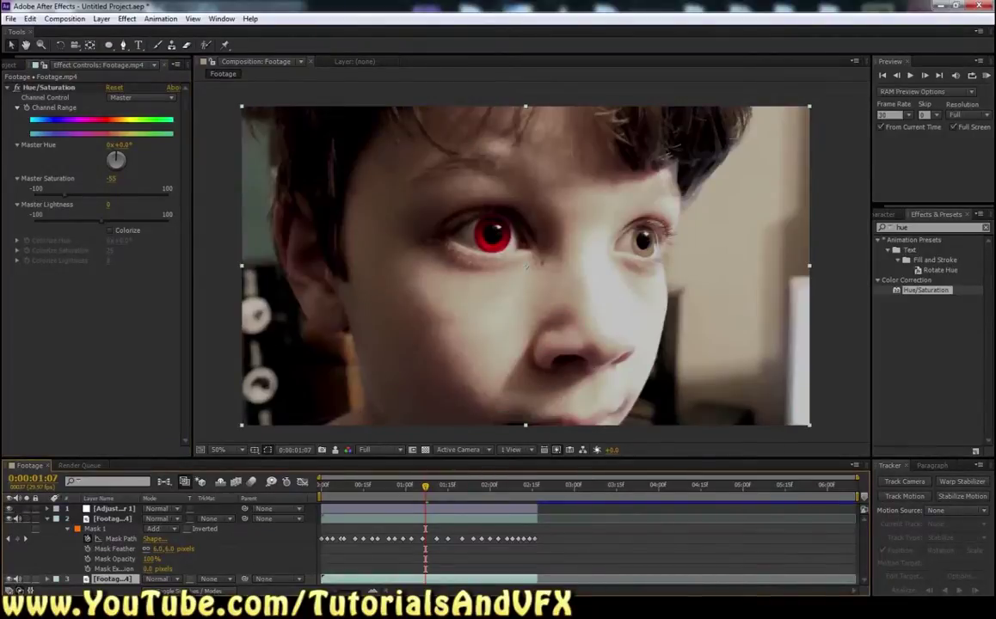
left_click(17, 89)
left_click(17, 88)
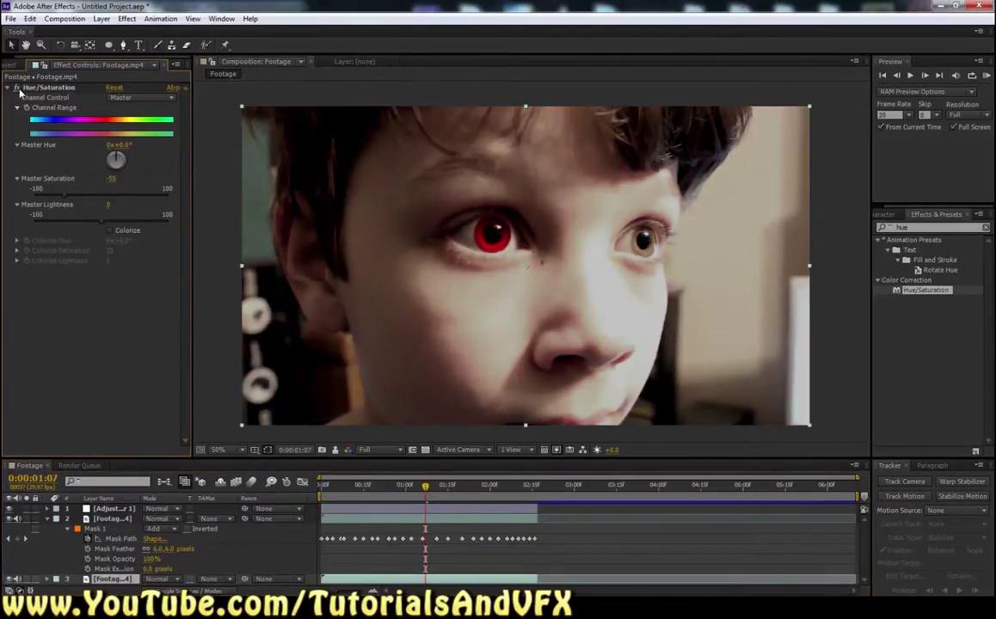
Set the Hue/Saturation Master Saturation of the masked footage copy on layer 2 to 25
left_click(124, 520)
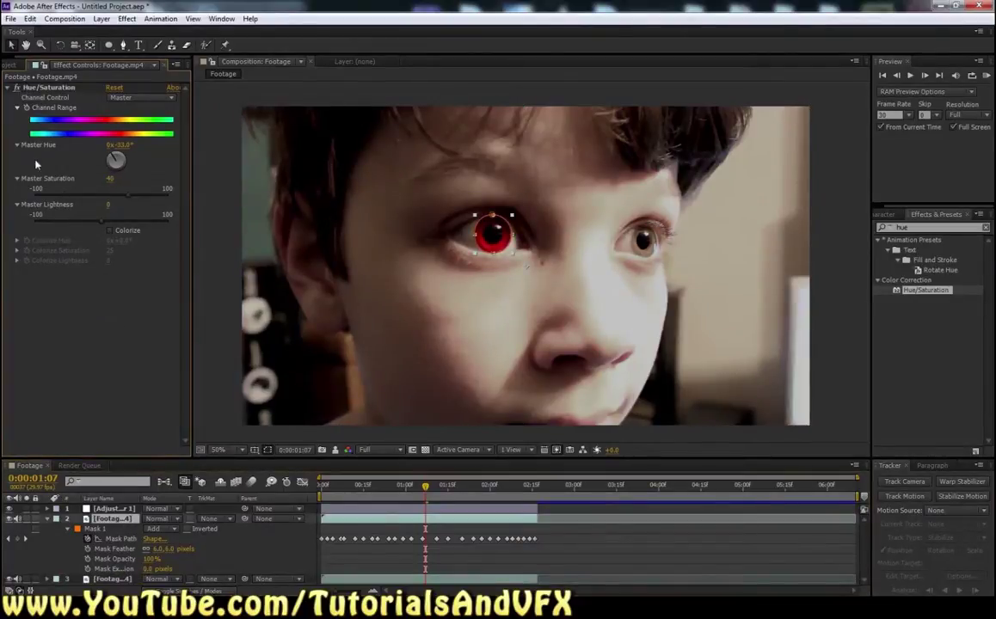
mouse_move(128, 196)
left_mouse_down()
mouse_move(82, 200)
mouse_move(118, 200)
left_mouse_up()
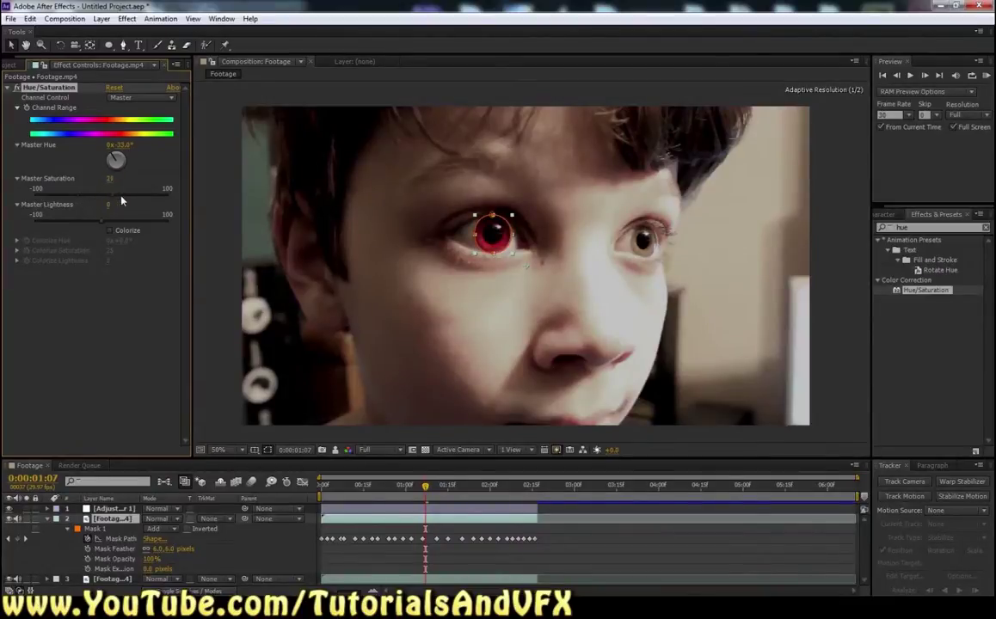
key("comma")
key("period")
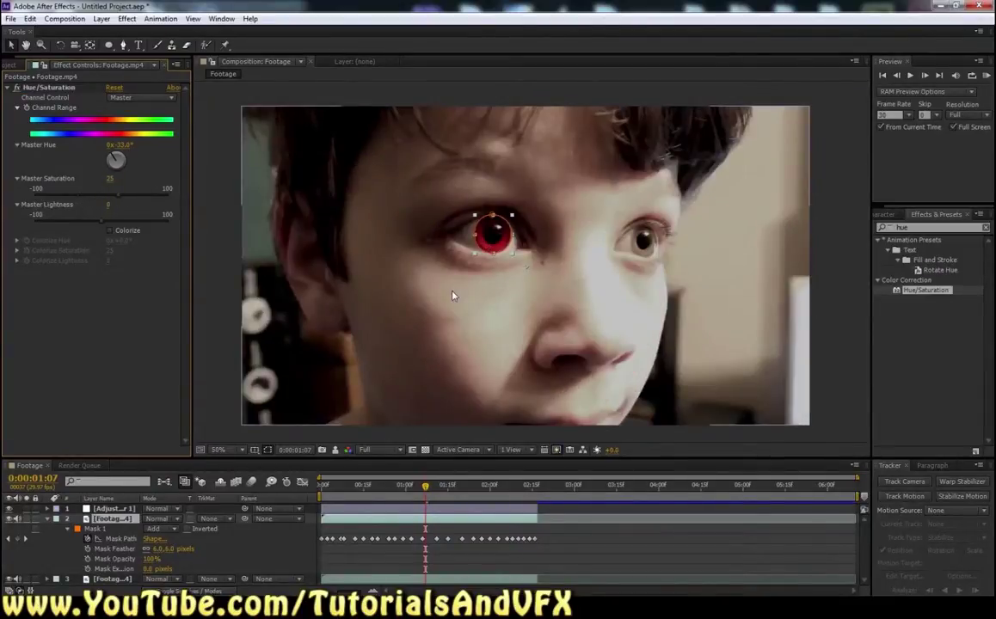